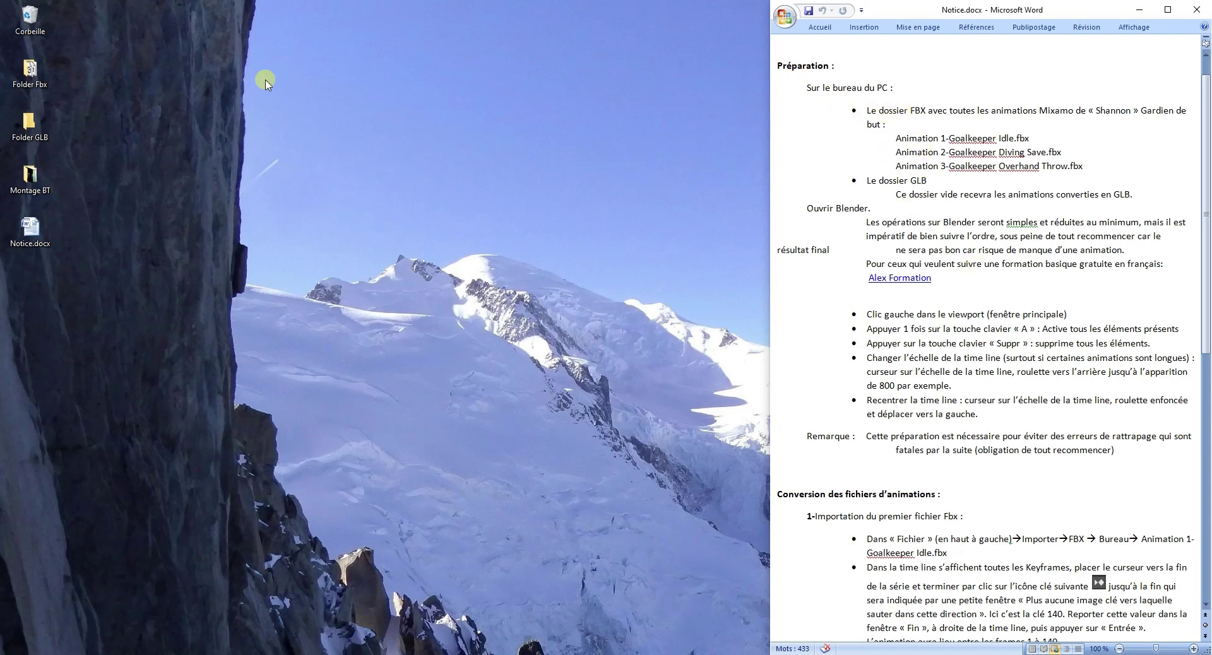
- Open Folder Fbx on the desktop to view its three Goalkeeper FBX animations
double_click(27, 74)
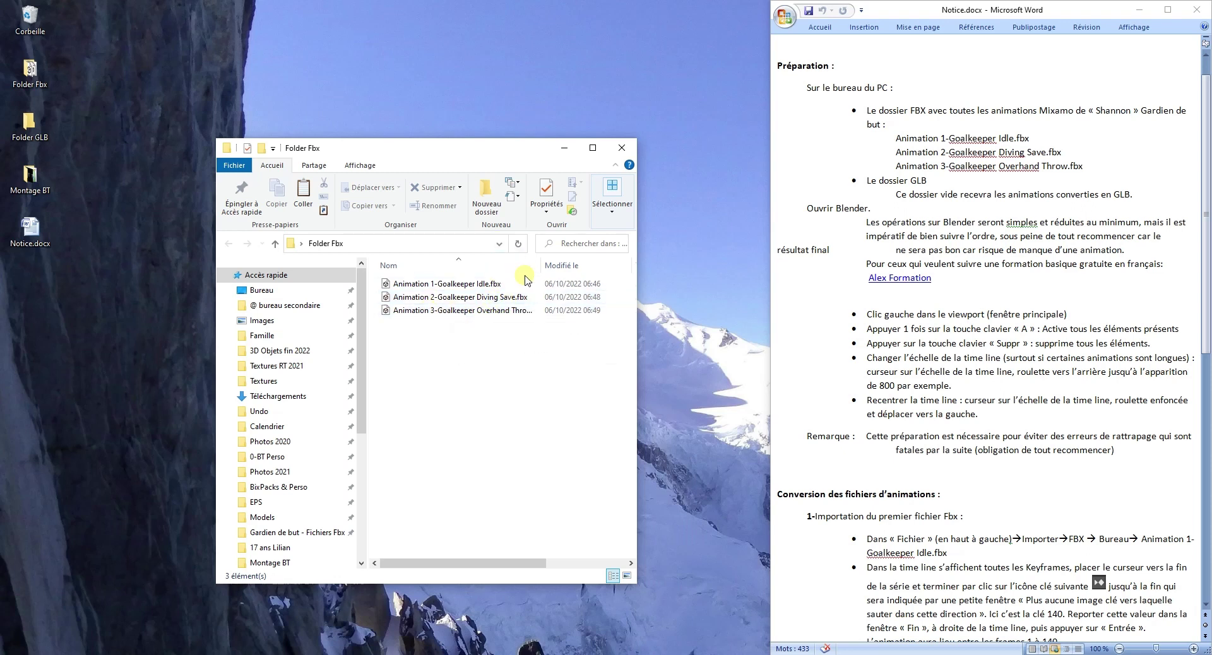
- Close Folder Fbx, check that Folder GLB is empty, then close it too
left_click(564, 148)
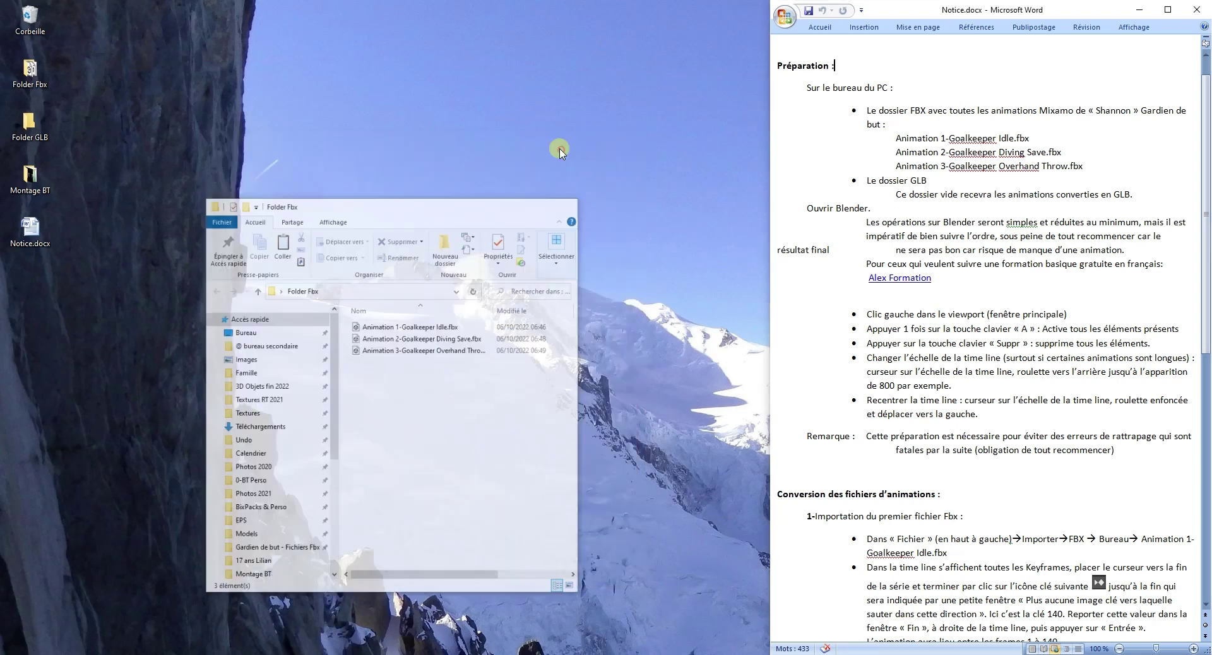
double_click(58, 128)
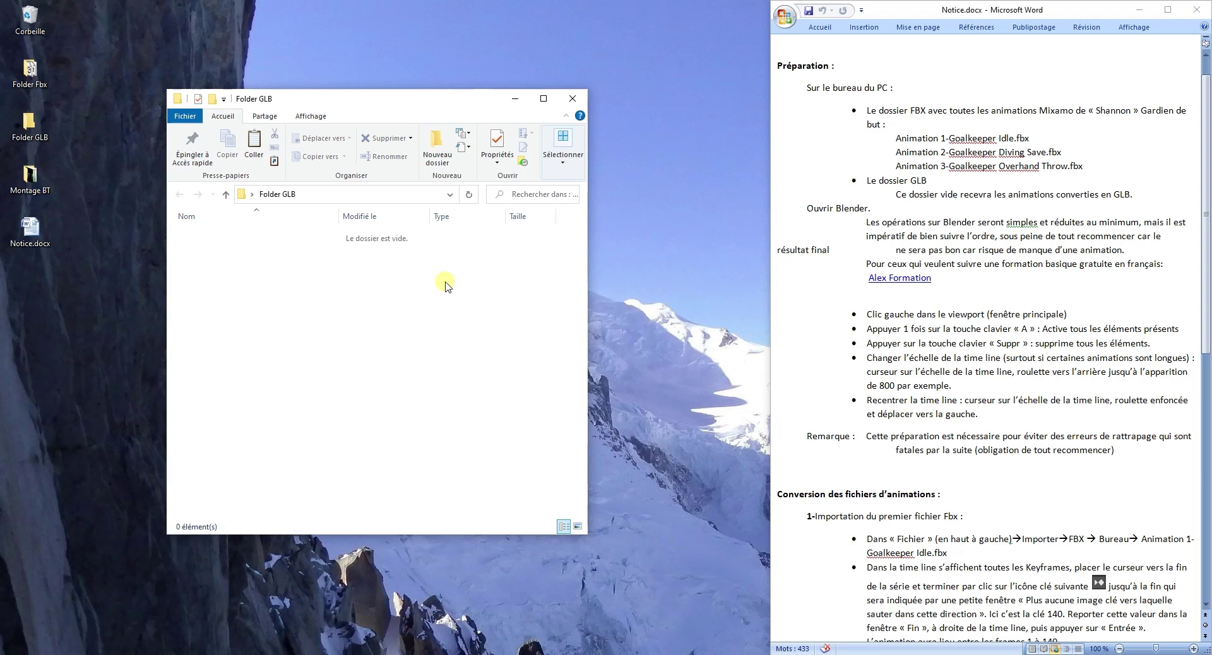
key("alt+F4")
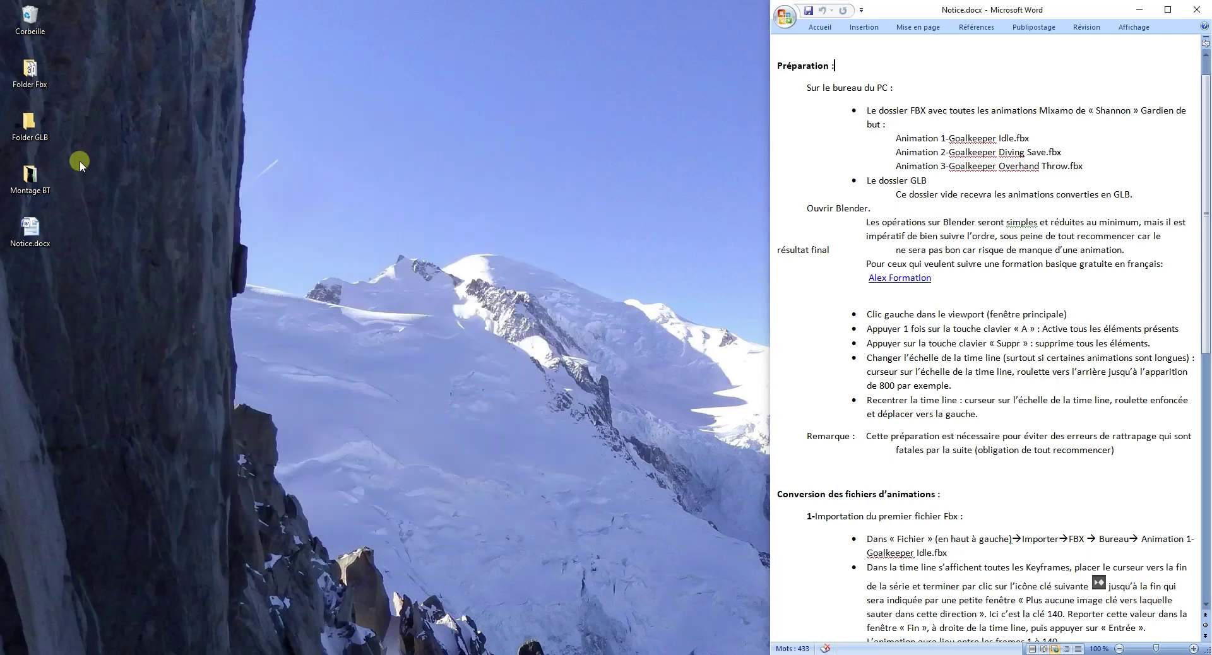
left_click(23, 234)
- In Notice.docx, join 'résultat final' back onto the Blender warning sentence
double_click(23, 233)
left_click(786, 248)
key("BackSpace")
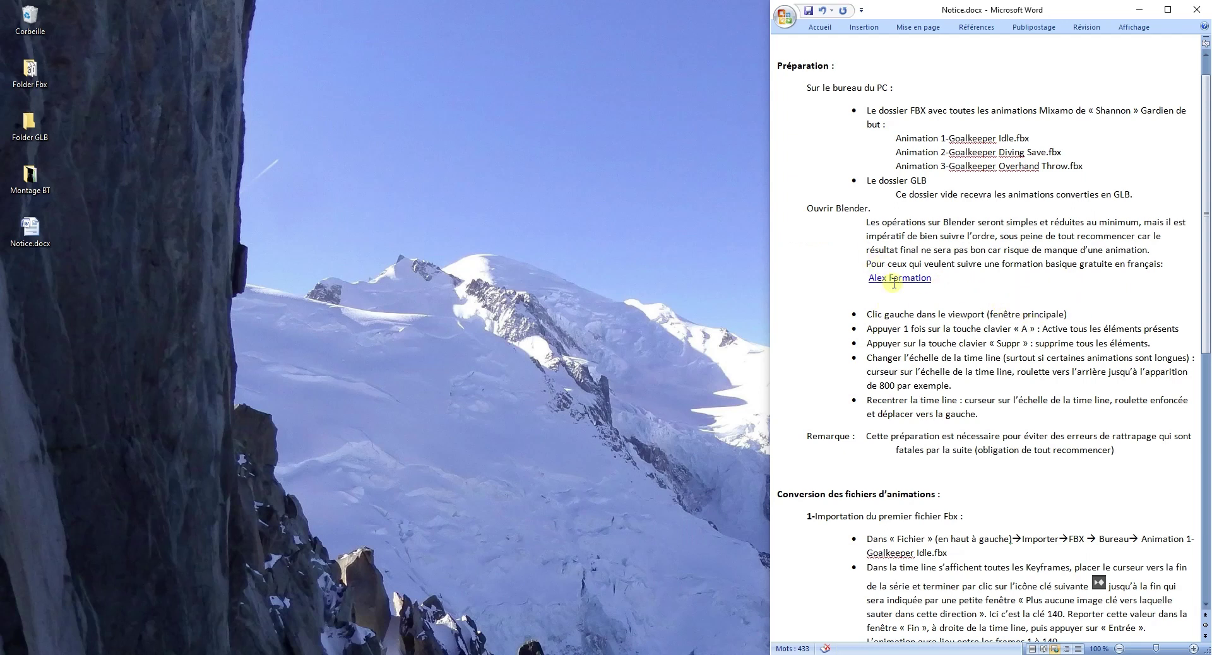
scroll(897, 291, "down", 4)
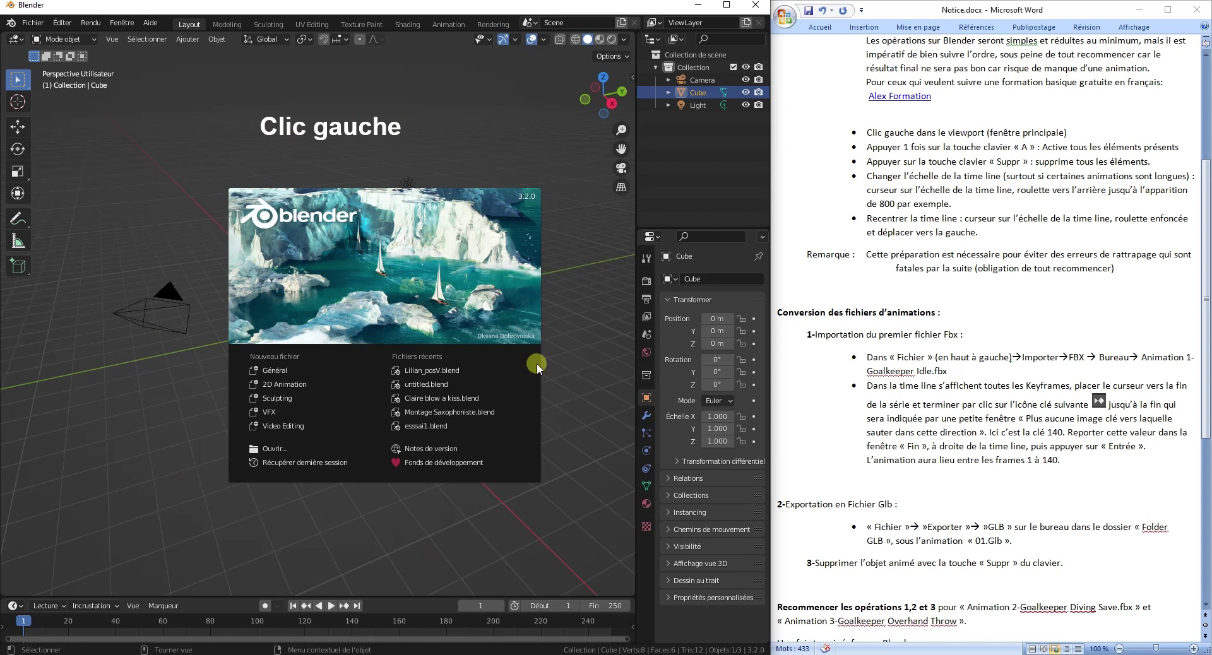
- Dismiss the splash screen and delete the default cube, camera and light
left_click(143, 135)
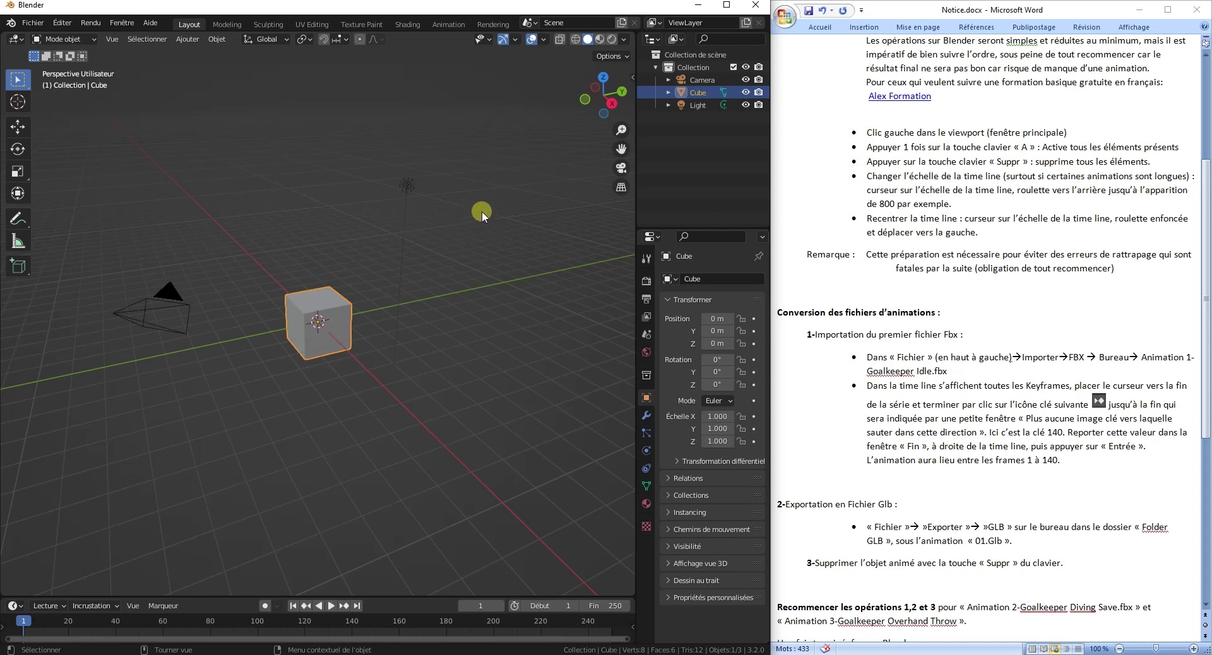
key("a")
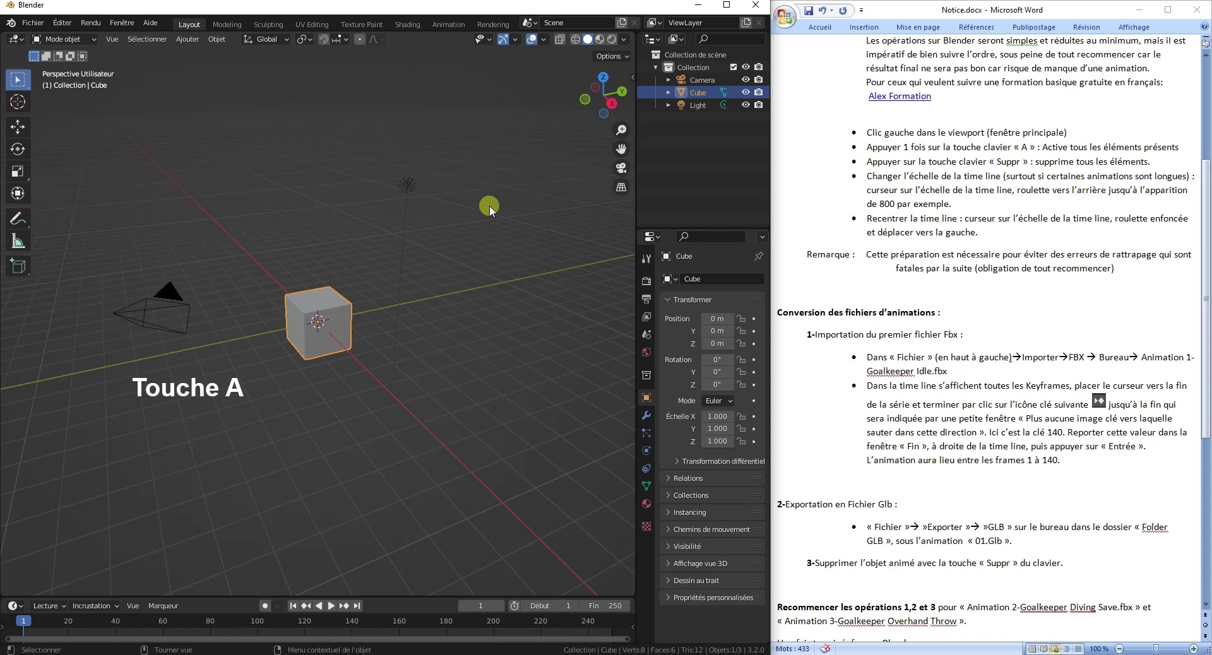
key("a")
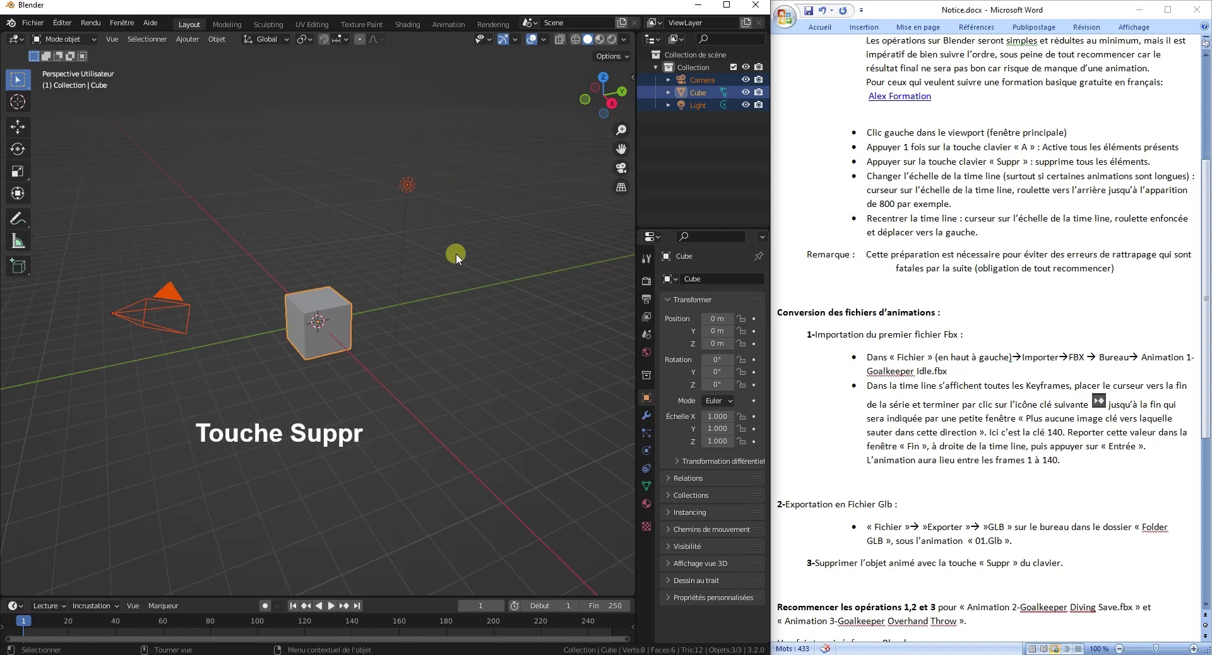
key("Delete")
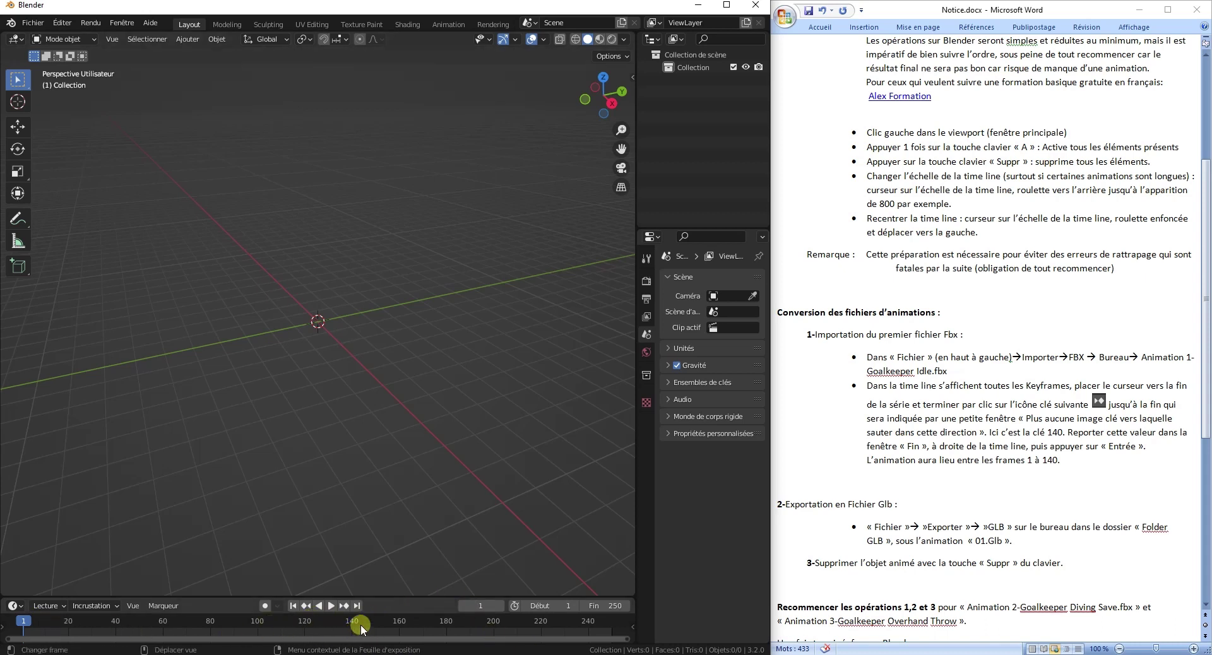
- Zoom the timeline out to about frames -100 to 1200, with frame 1 near the left edge
scroll(366, 620, "down", 2)
scroll(365, 620, "down", 1)
scroll(365, 620, "down", 1)
scroll(365, 620, "down", 1)
scroll(365, 619, "down", 1)
scroll(365, 620, "down", 1)
scroll(366, 619, "down", 1)
scroll(366, 620, "down", 1)
scroll(365, 620, "down", 1)
scroll(365, 620, "down", 1)
scroll(366, 620, "down", 1)
scroll(366, 620, "down", 2)
scroll(366, 624, "down", 2)
scroll(366, 624, "down", 2)
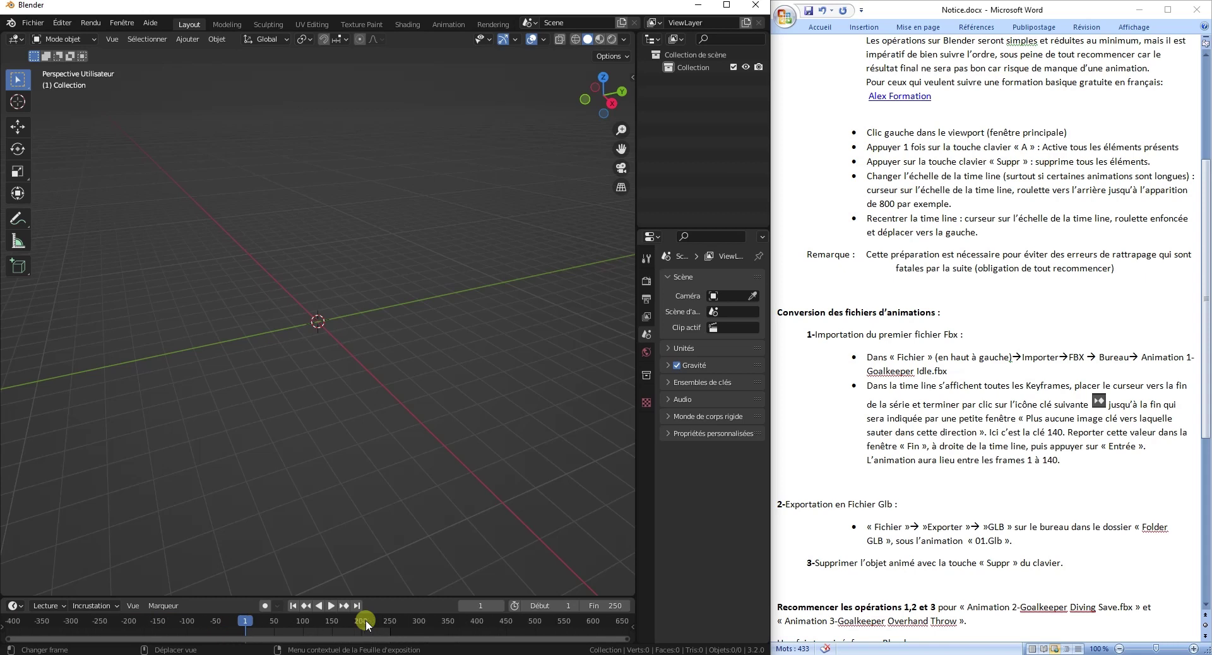
scroll(367, 623, "down", 1)
scroll(367, 624, "down", 1)
scroll(366, 624, "down", 1)
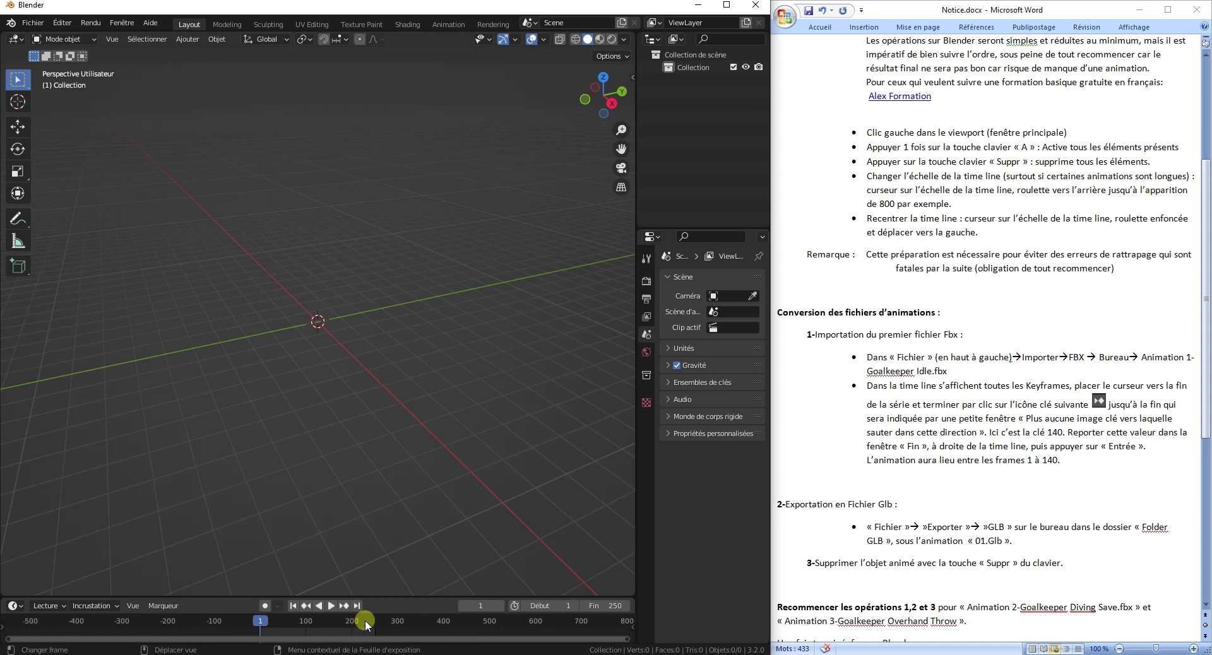
mouse_move(365, 625)
middle_mouse_down()
mouse_move(162, 622)
mouse_move(178, 623)
middle_mouse_up()
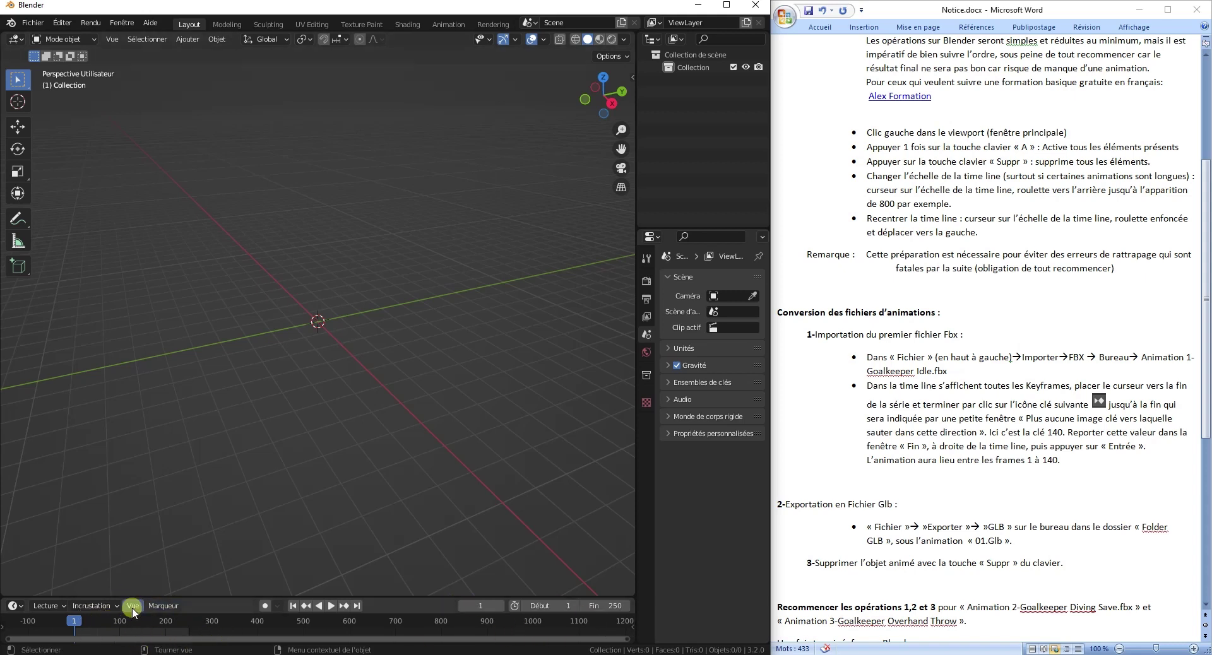
- Import Animation 1-Goalkeeper Idle.fbx from Bureau > Folder Fbx
left_click(37, 23)
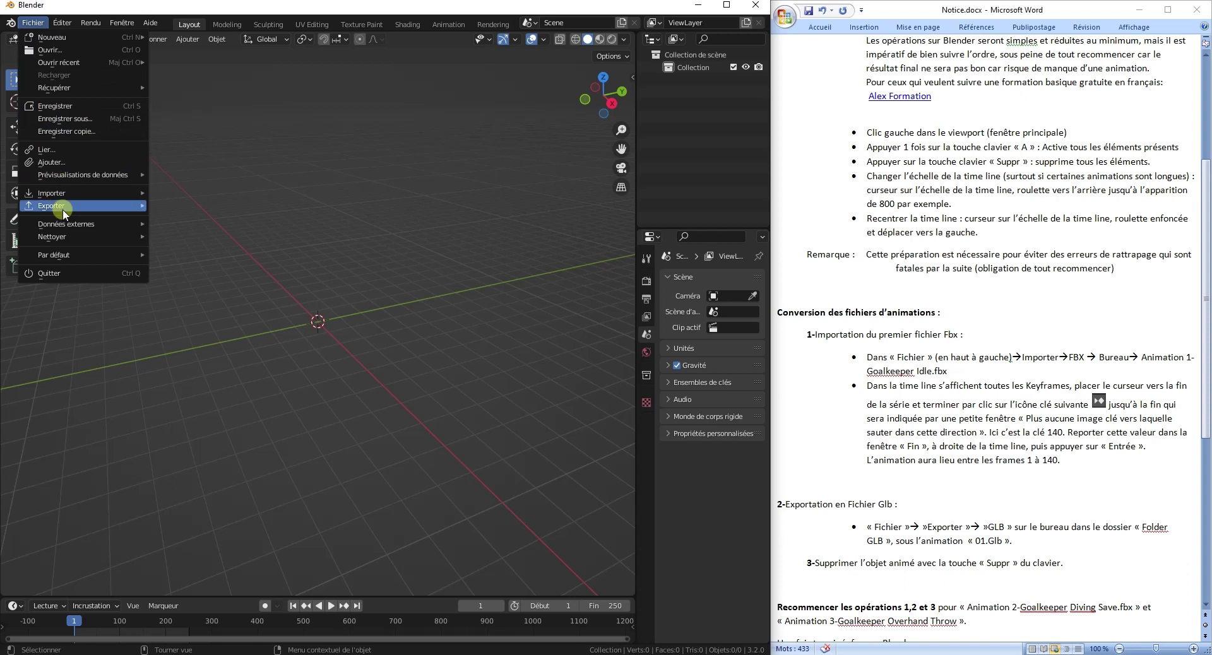
mouse_move(85, 192)
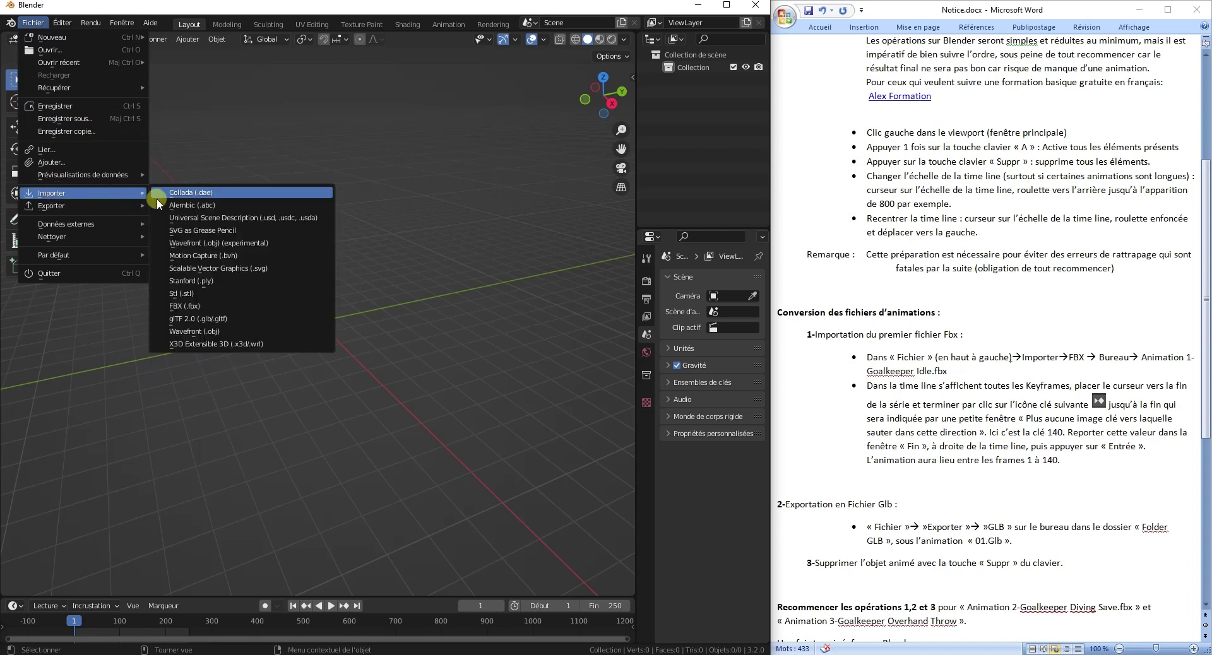
left_click(217, 307)
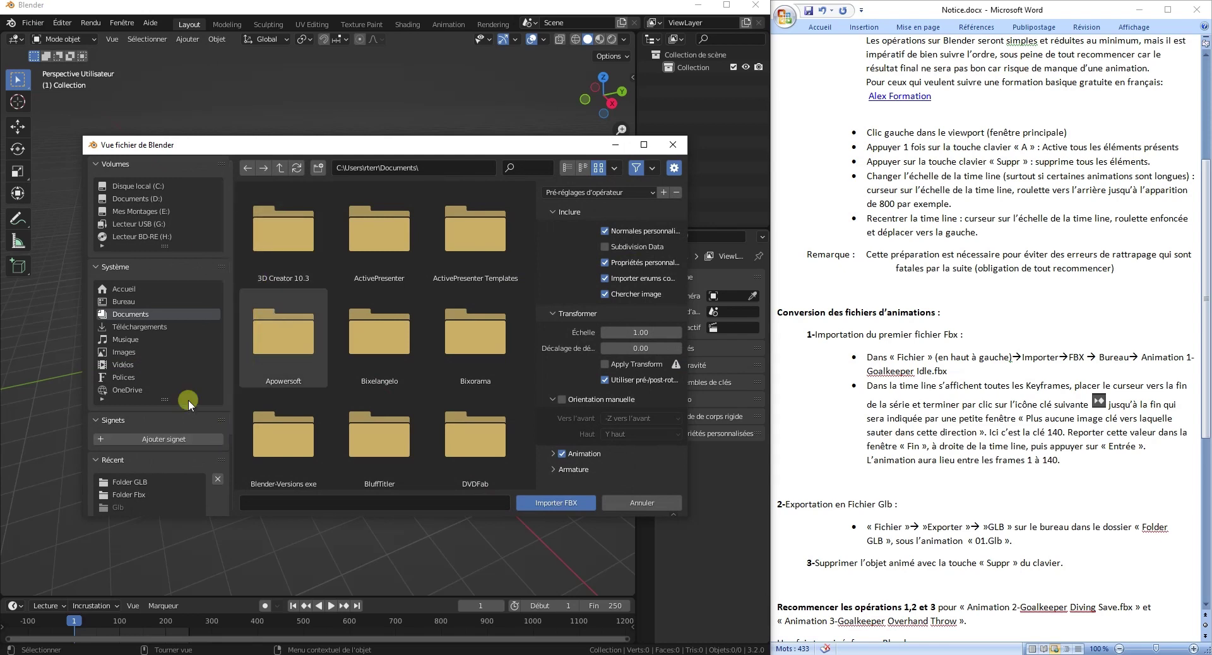
left_click(123, 302)
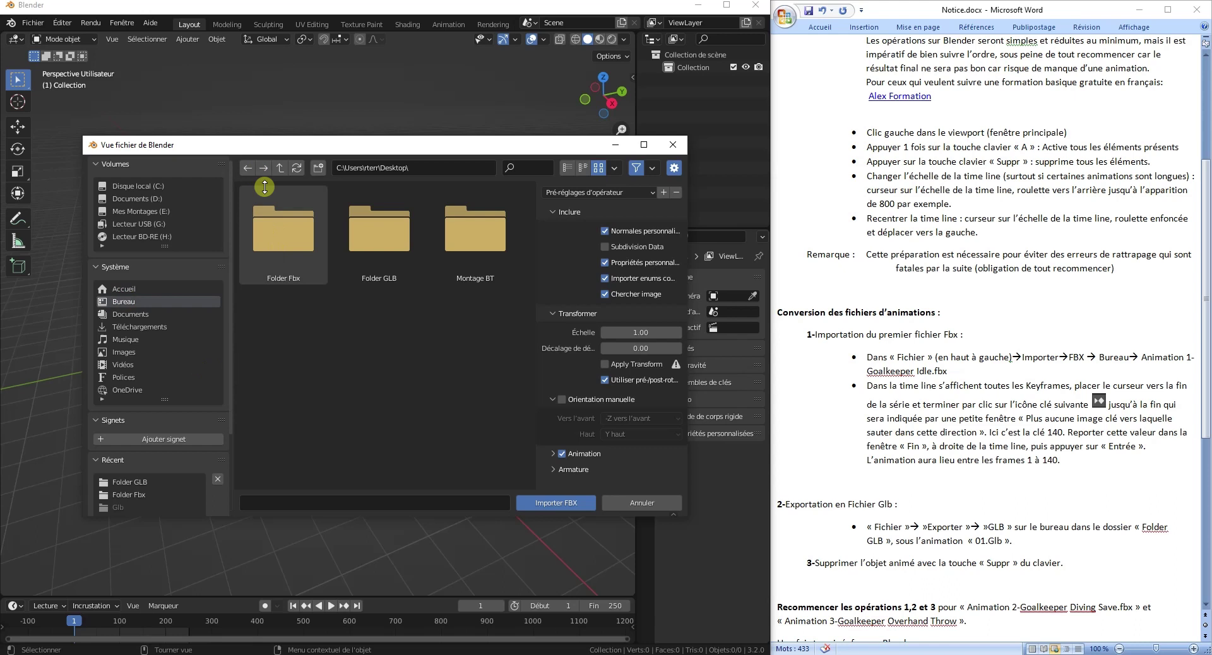
double_click(281, 238)
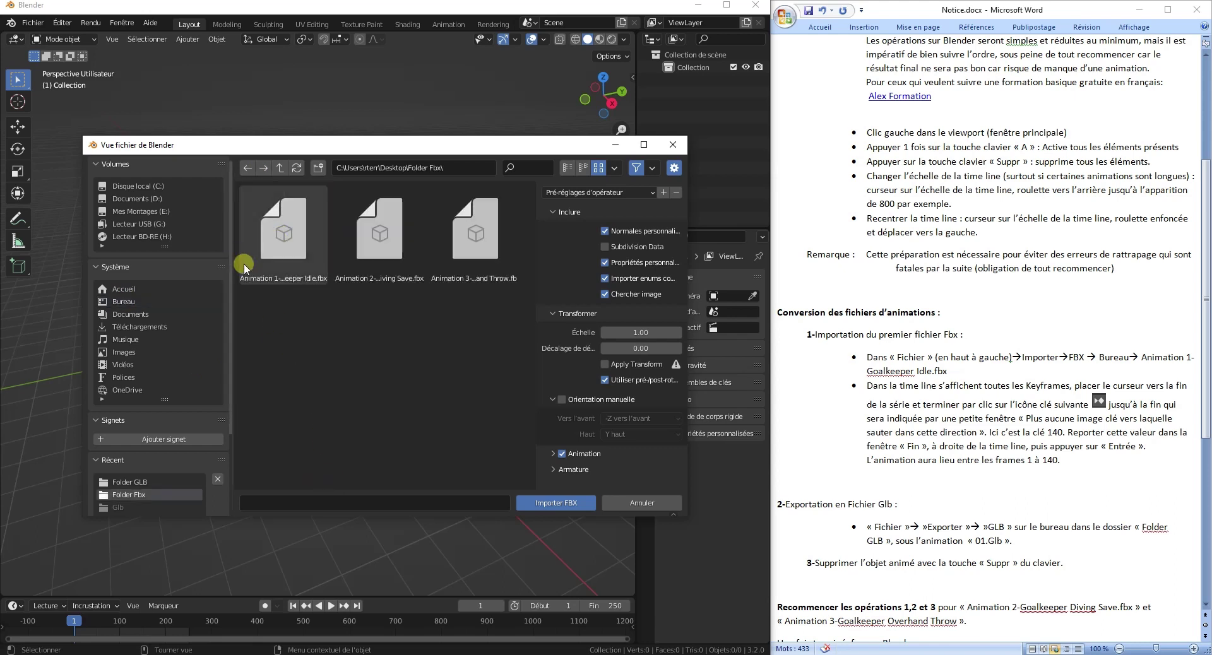
left_click(280, 248)
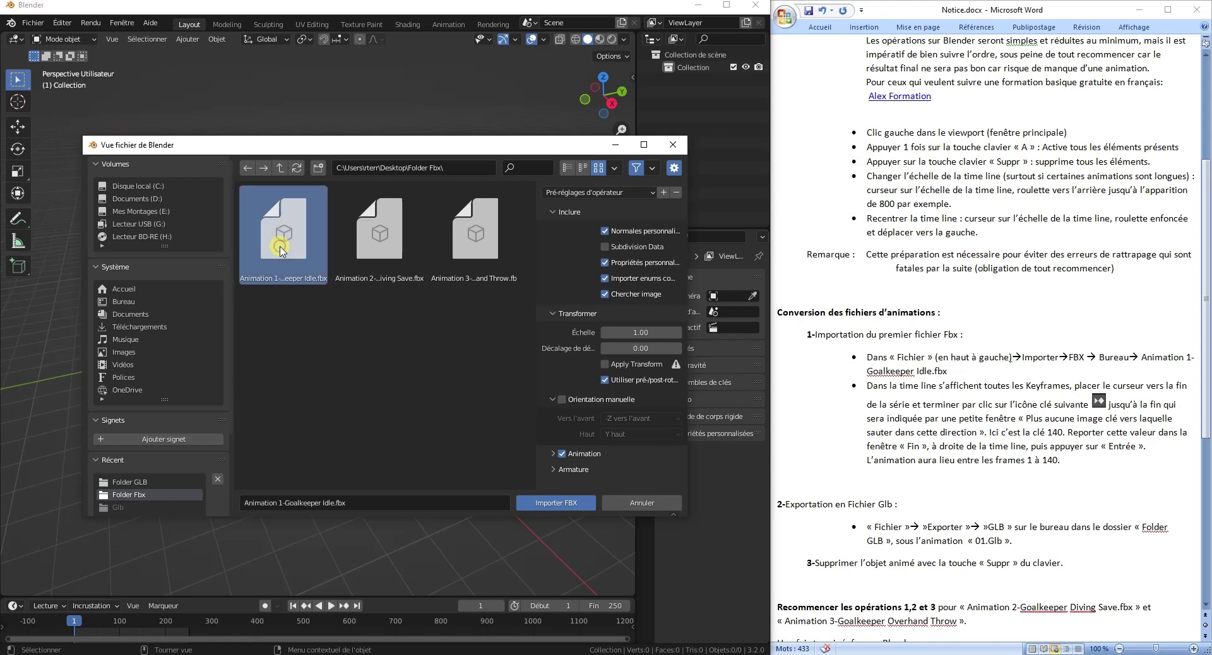
left_click(540, 502)
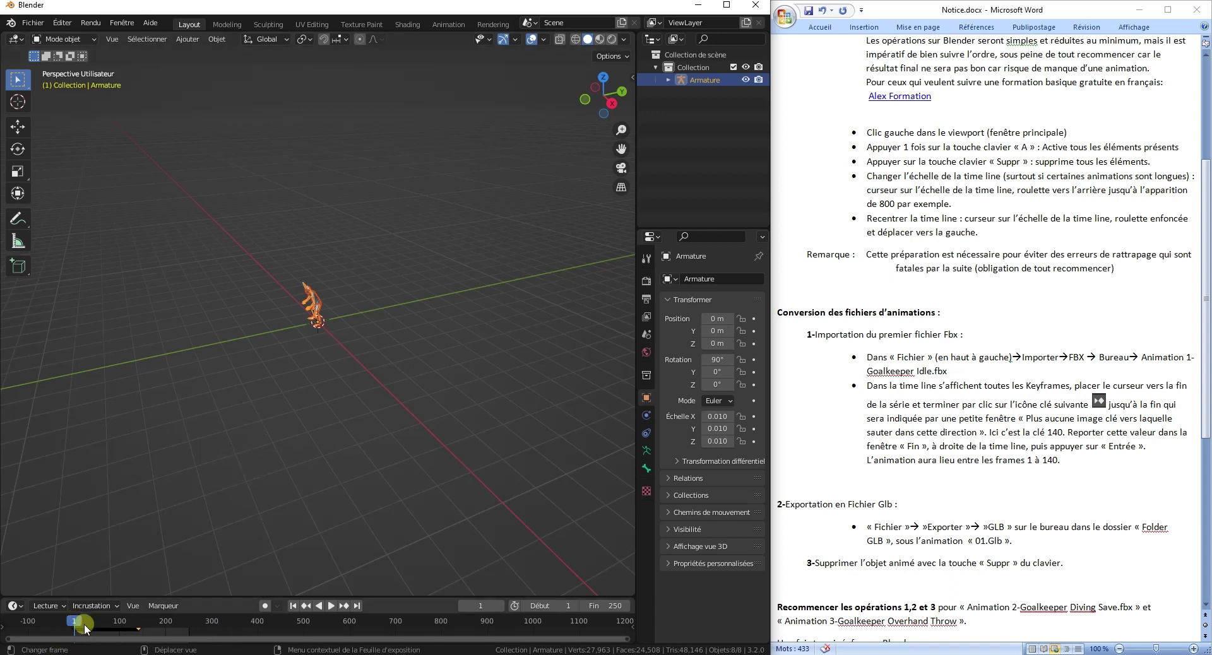
- Play the idle animation and step through its keyframes to the last one at frame 140
key("space")
left_click_drag(85, 628, 137, 650)
key("space")
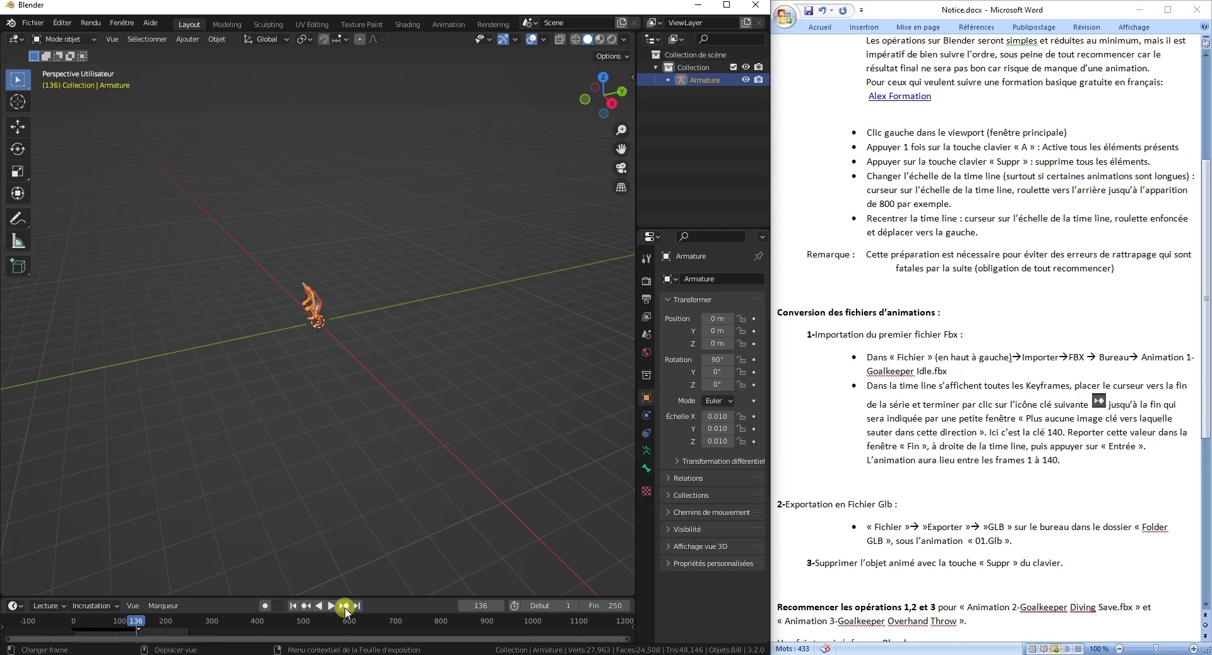
left_click(345, 611)
left_click(345, 611)
left_click(345, 611)
left_click(344, 611)
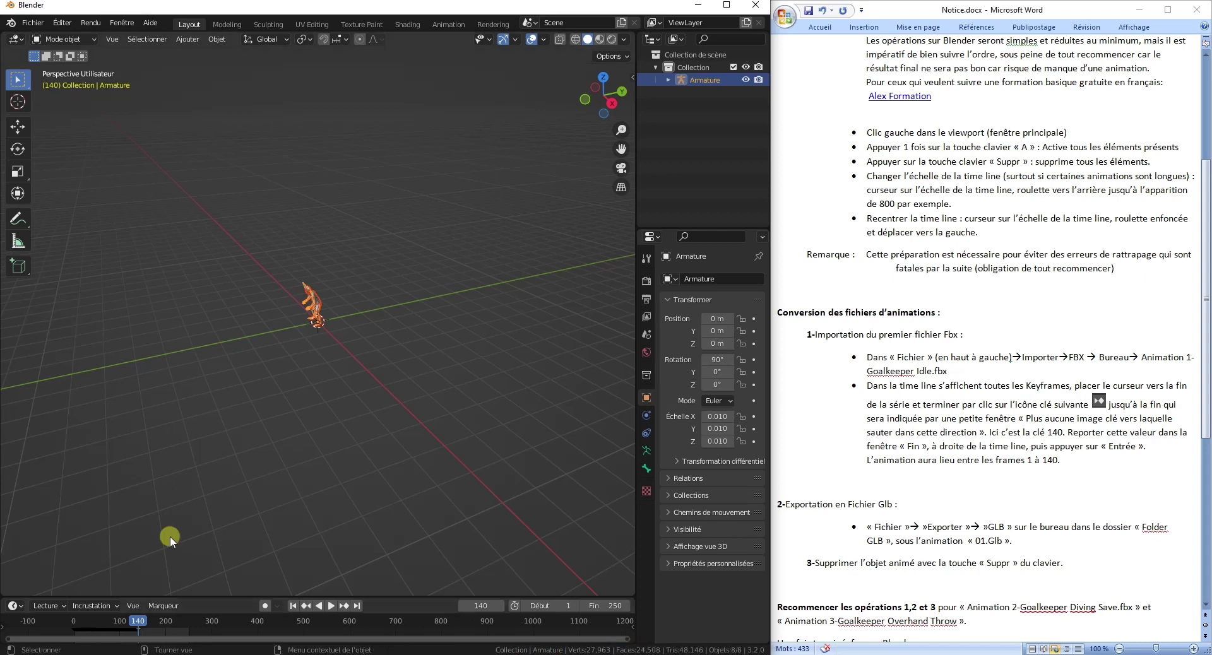
- Set the scene end frame to 140
left_click(600, 606)
type("140")
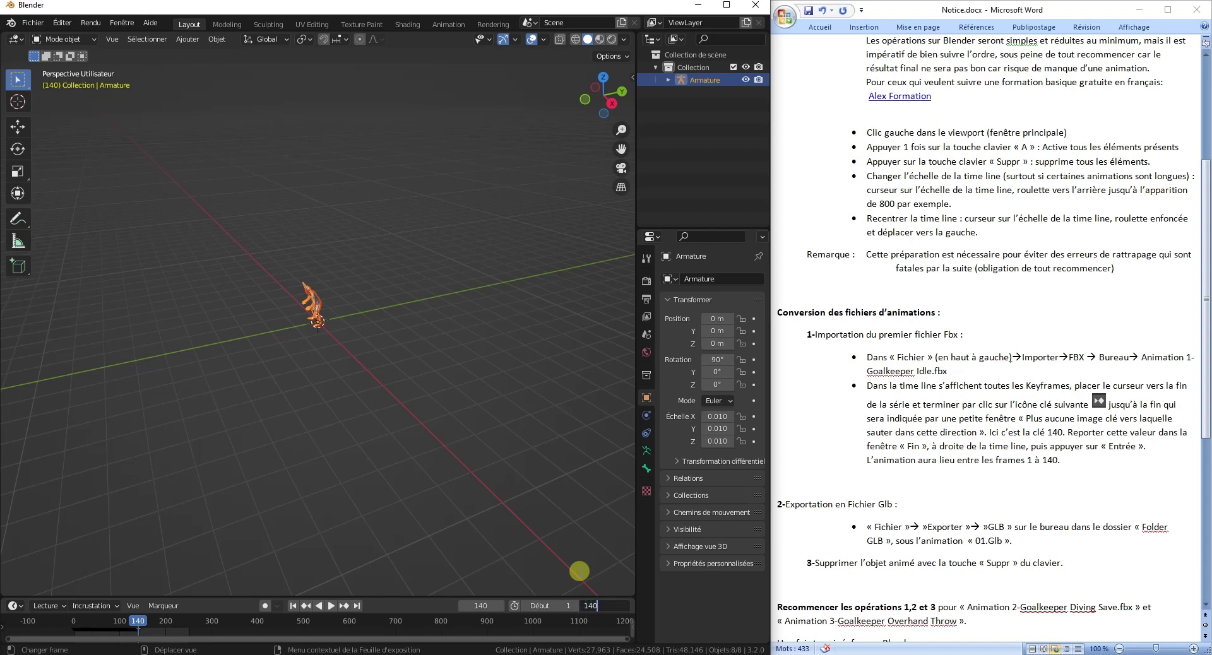
key("Return")
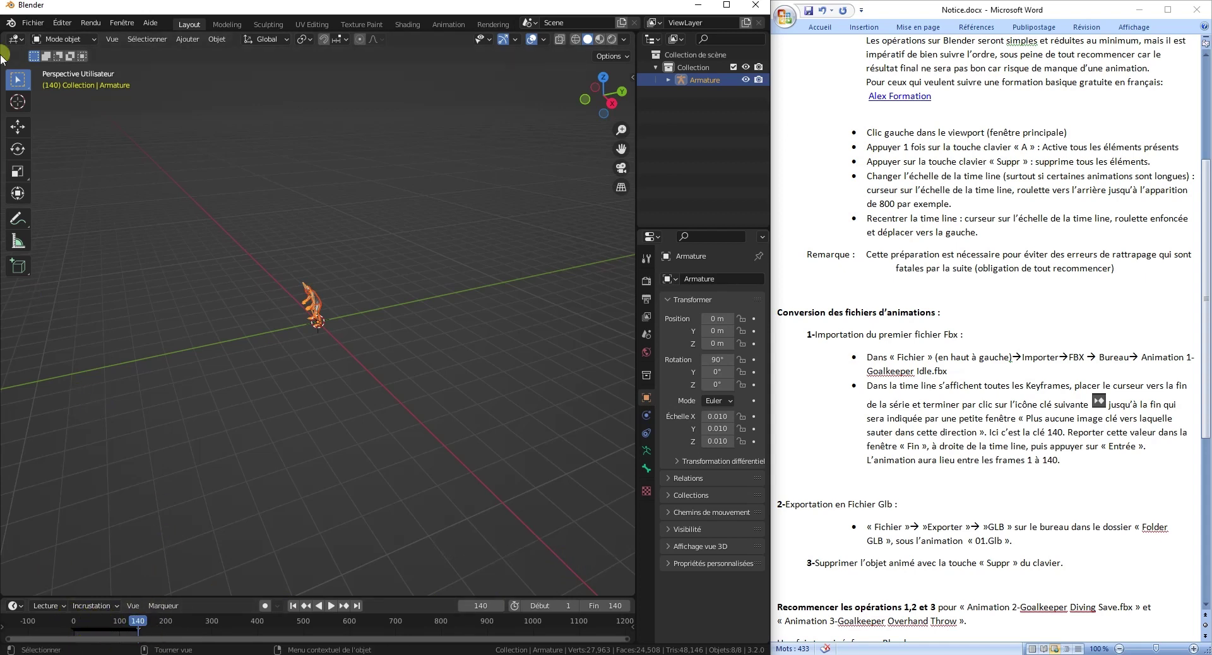
- Export the idle animation as glTF 2.0 named 01.glb into Desktop > Folder GLB
left_click(33, 25)
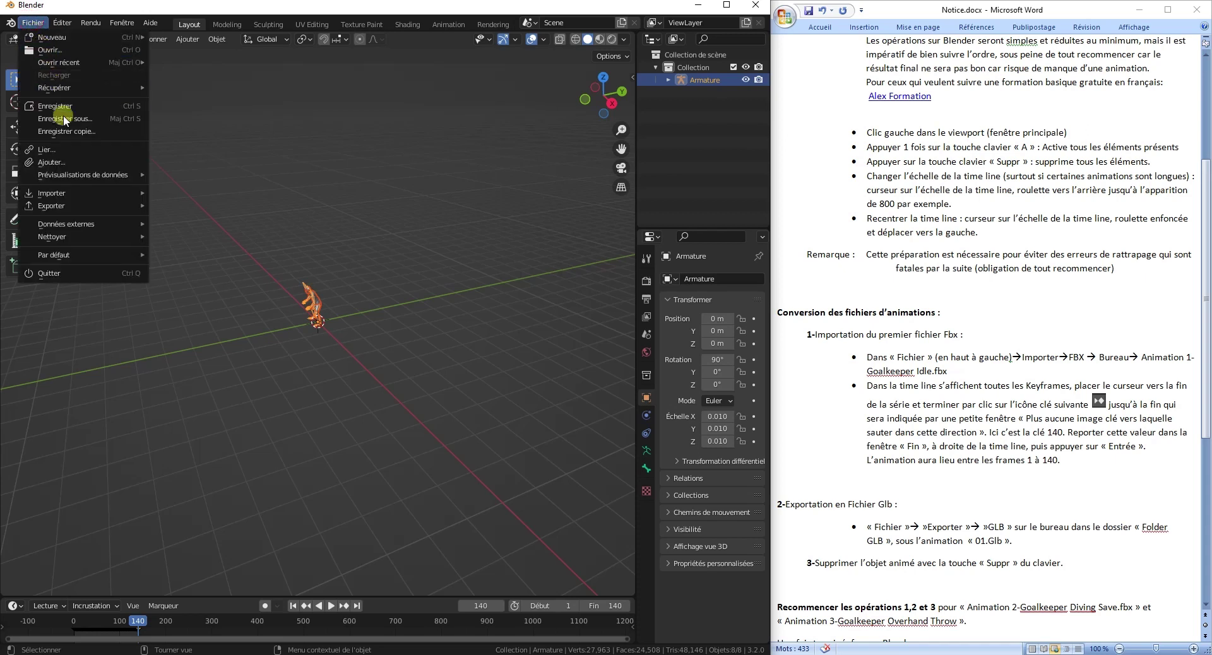
mouse_move(75, 205)
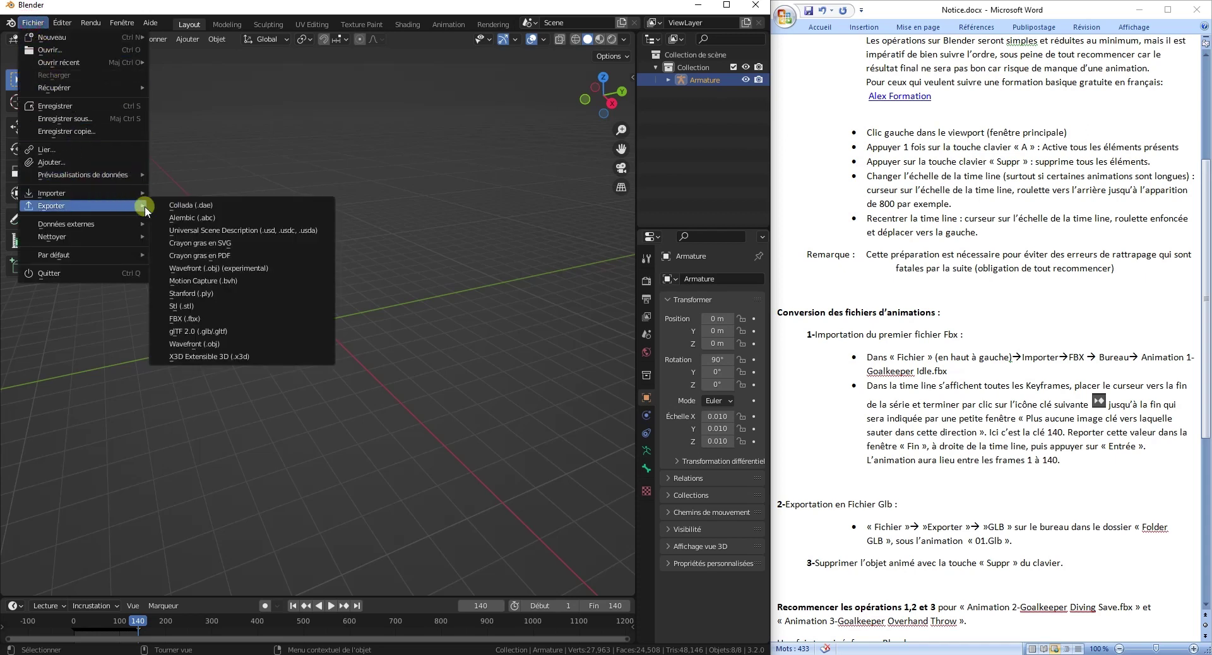
left_click(218, 333)
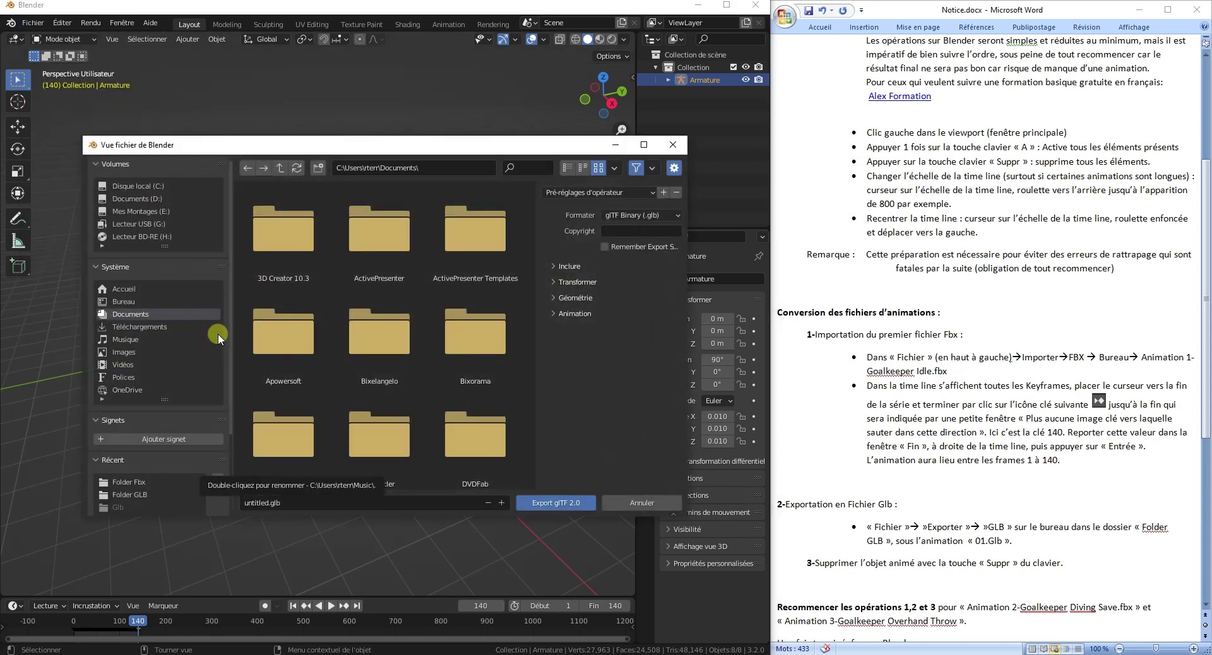
left_click(120, 301)
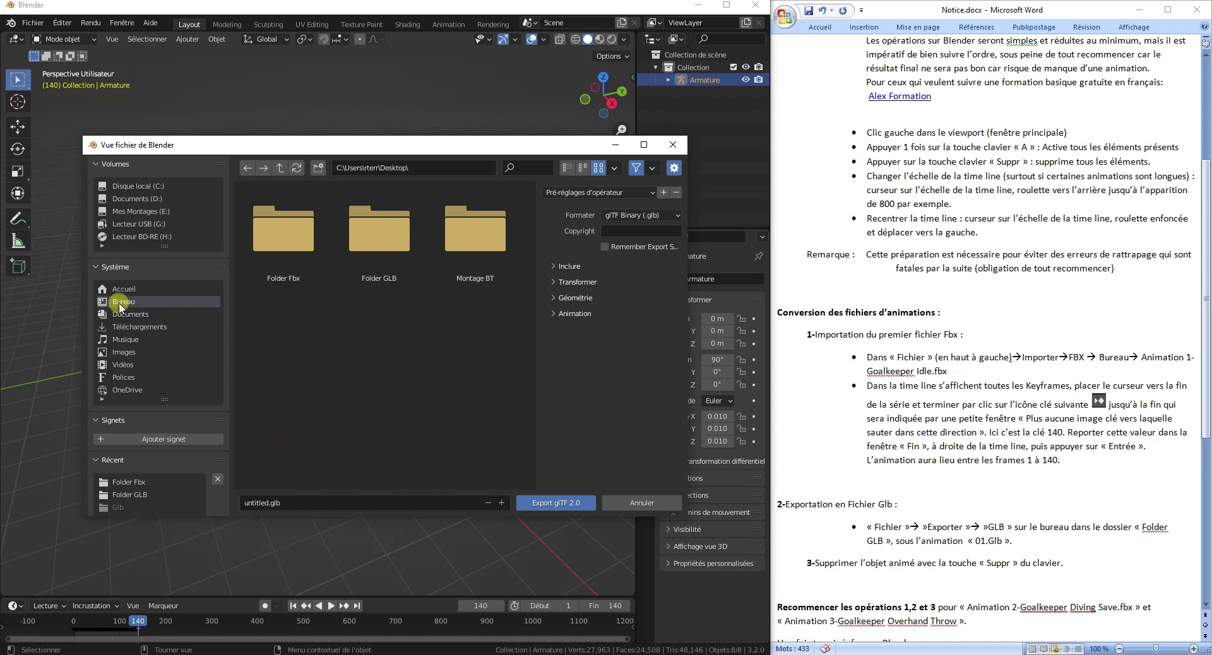
left_click(381, 246)
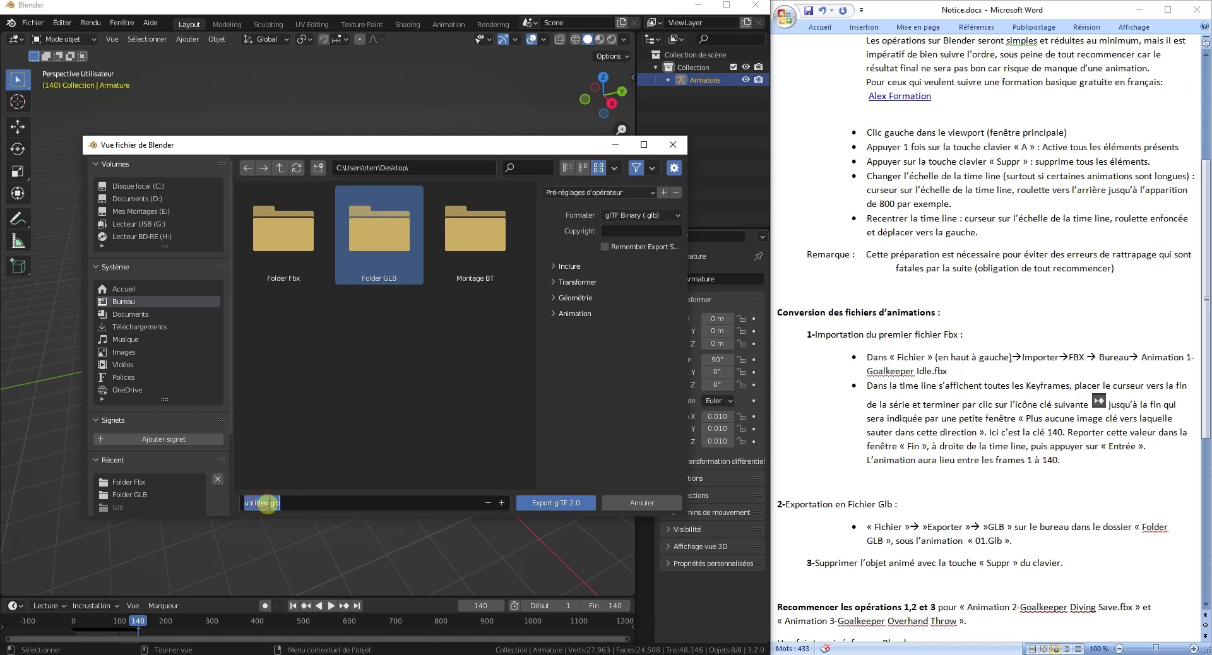
double_click(268, 503)
type("01")
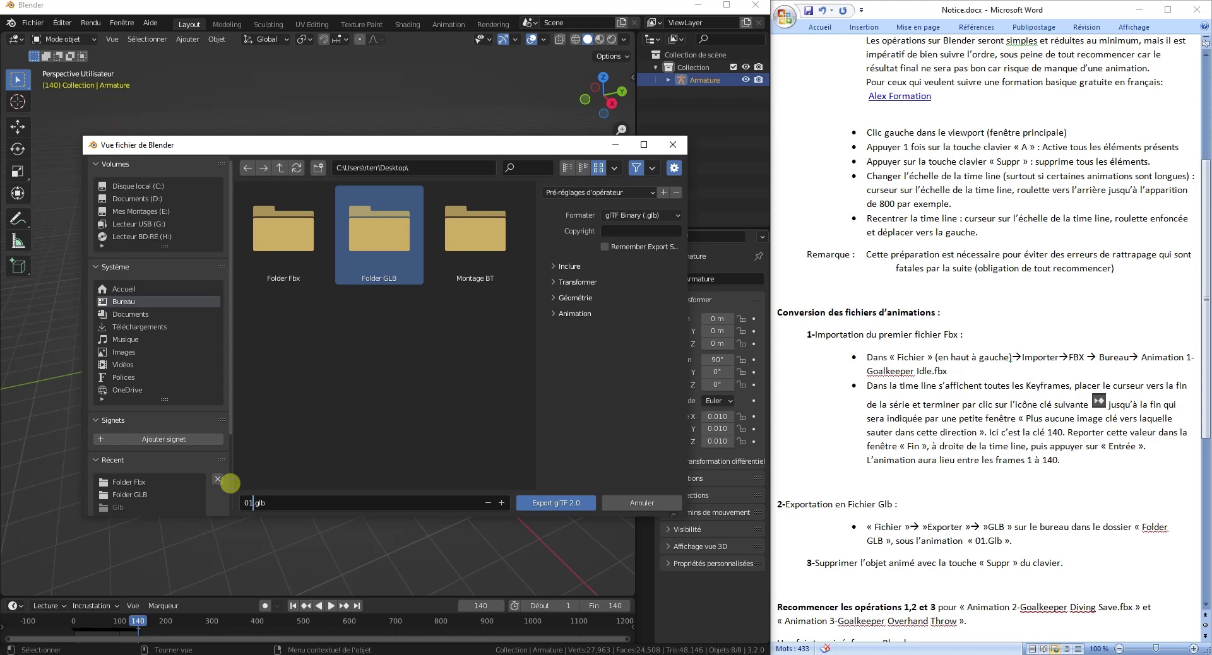
left_click(544, 505)
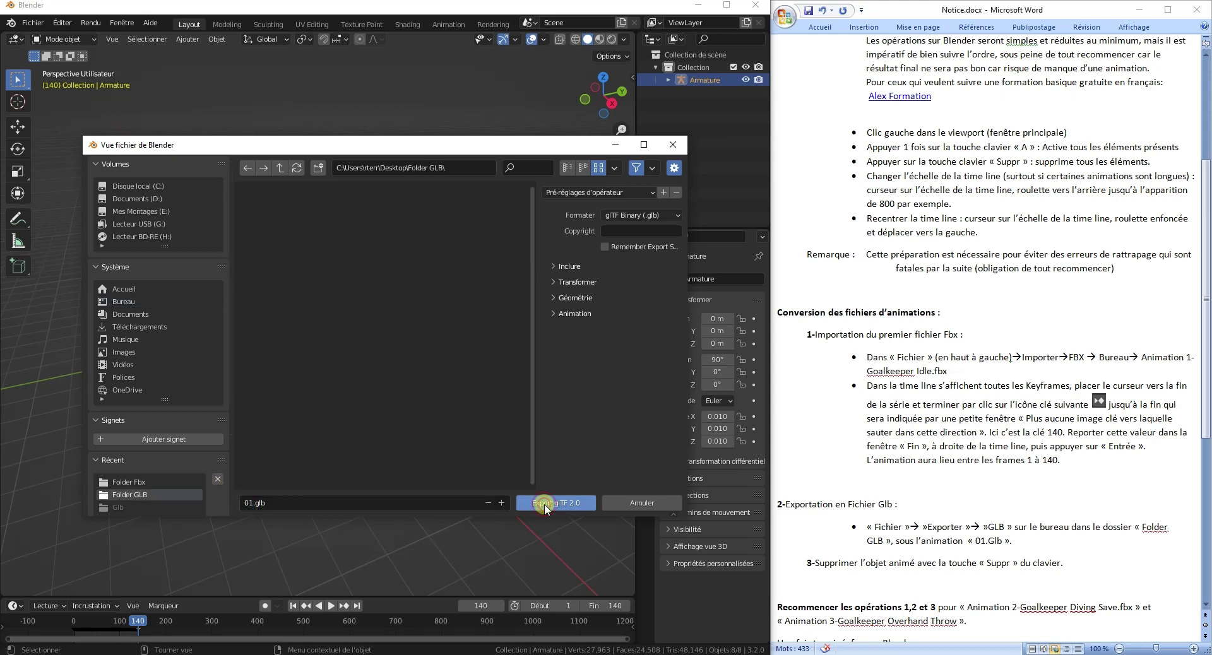
left_click(545, 505)
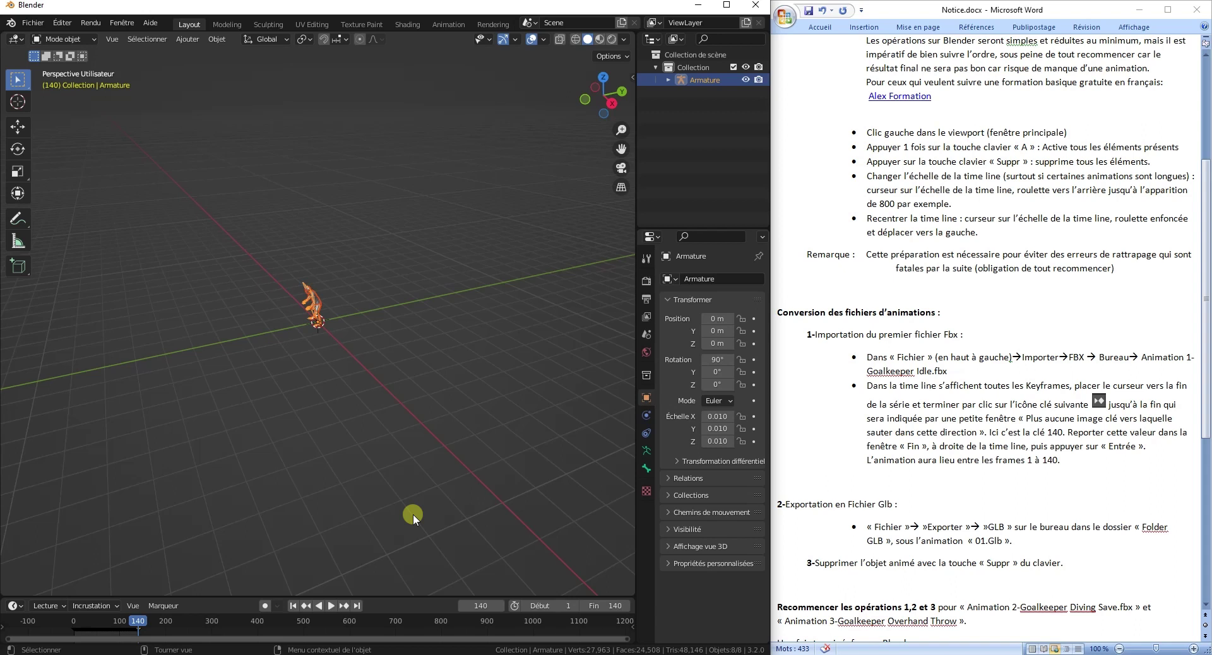
- Delete the idle armature and import Animation 2-Goalkeeper Diving Save.fbx
key("Delete")
key("Delete")
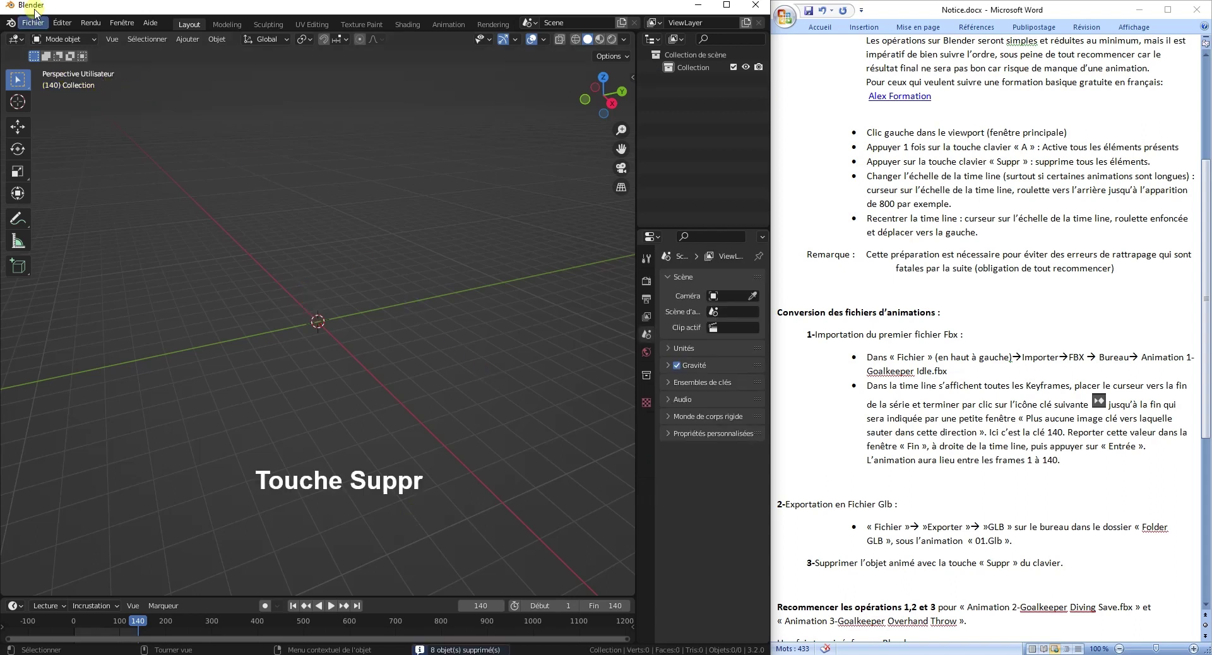
left_click(33, 24)
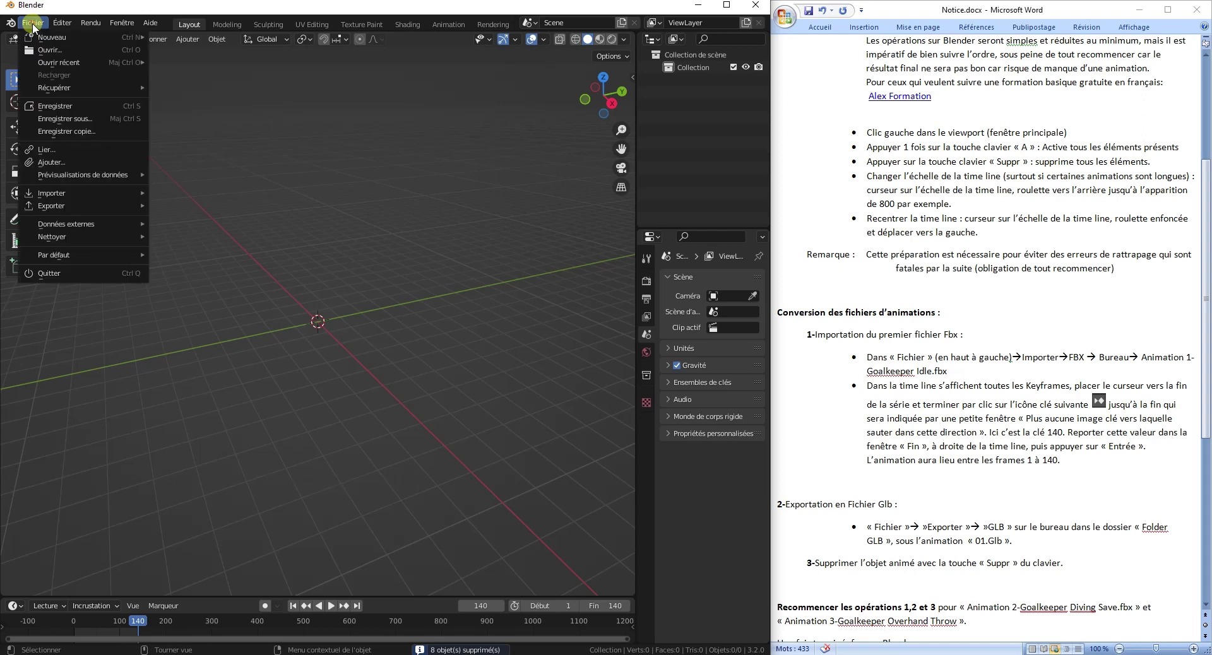
scroll(971, 461, "down", 3)
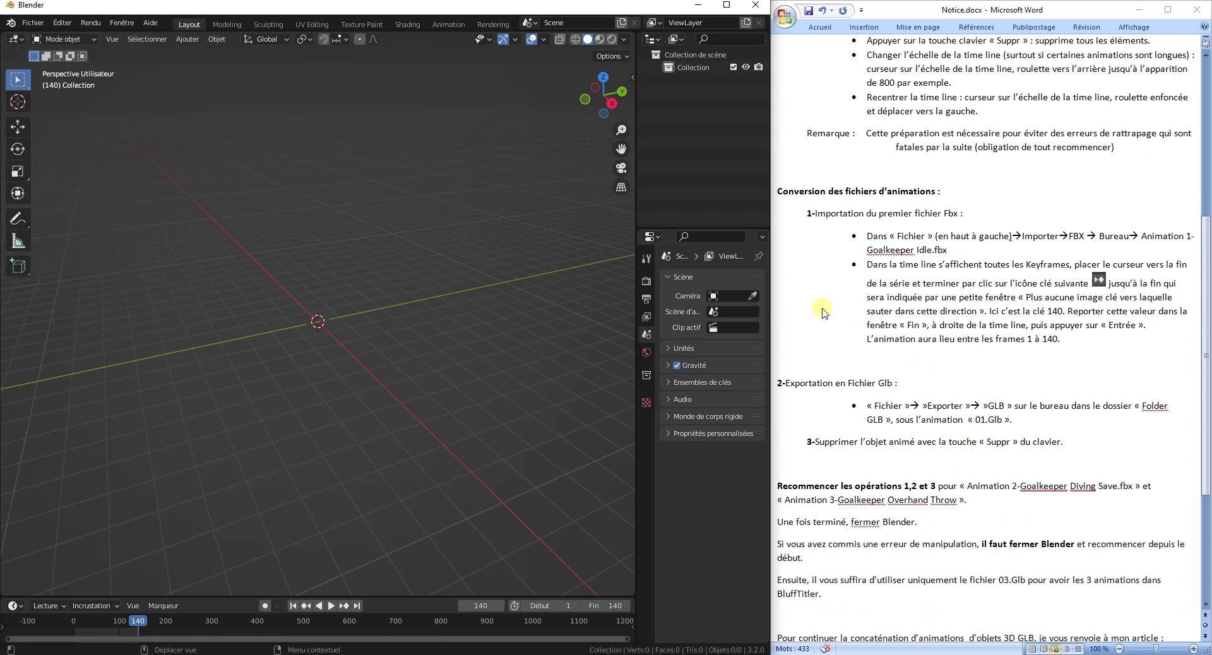
left_click(33, 24)
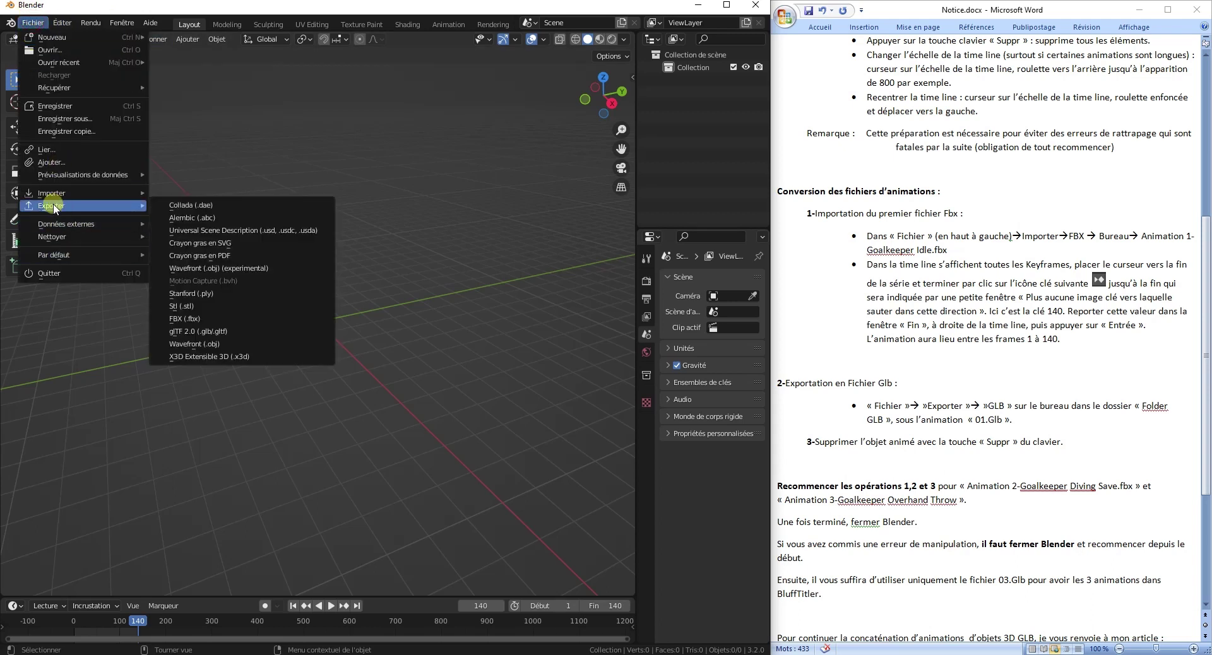
mouse_move(51, 193)
left_click(198, 306)
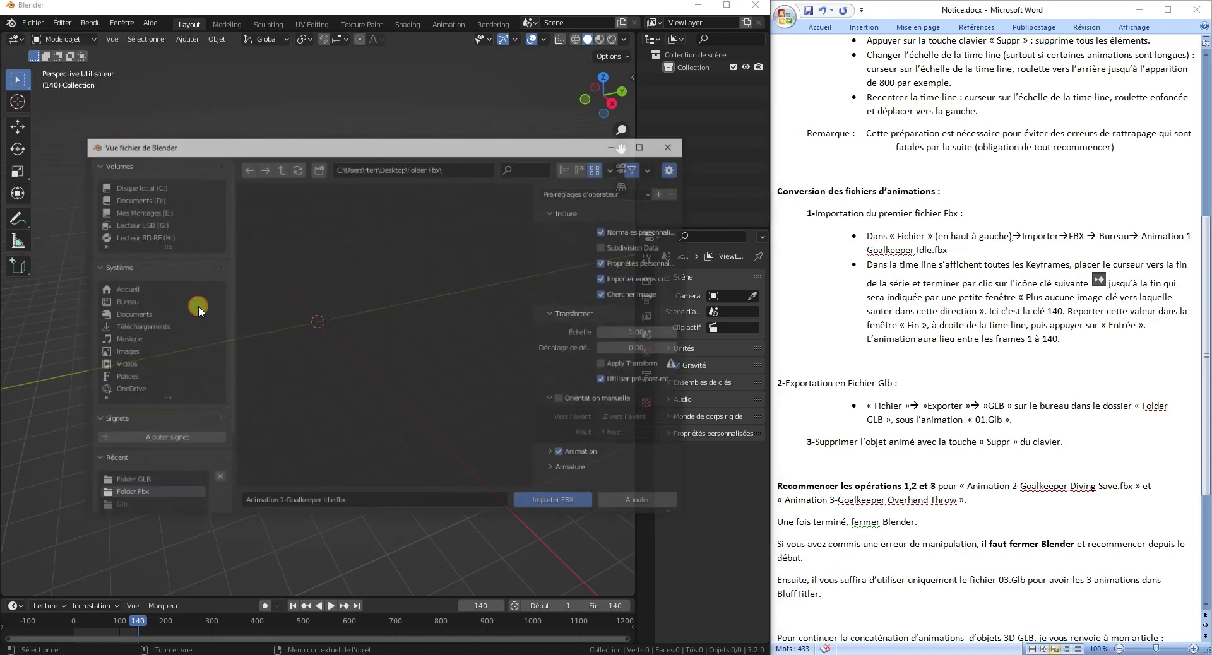
left_click(357, 280)
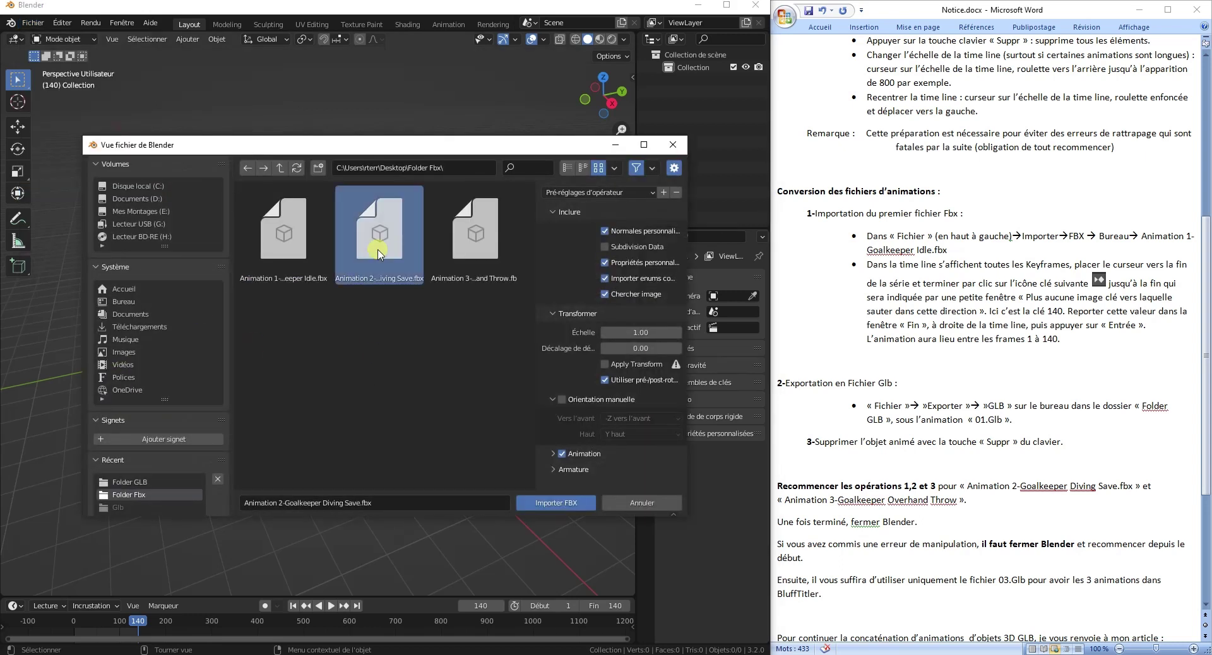
left_click(548, 503)
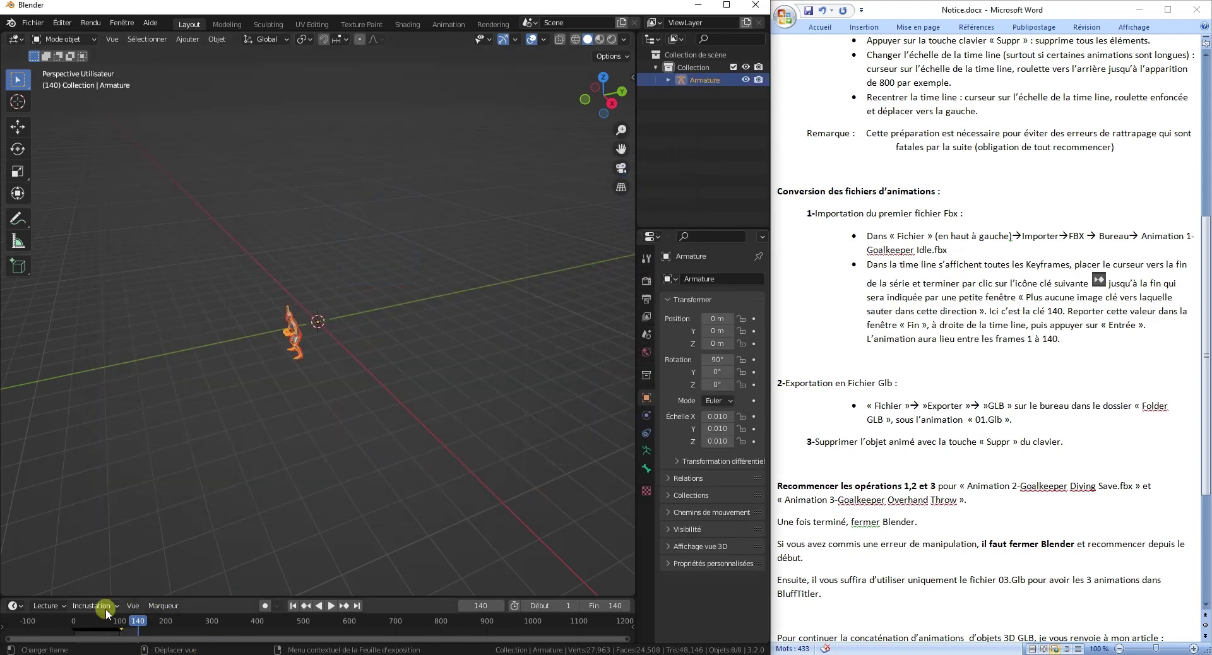
- Step through the diving animation to its last keyframe at frame 103, then show File > Export formats
left_click_drag(116, 639, 120, 621)
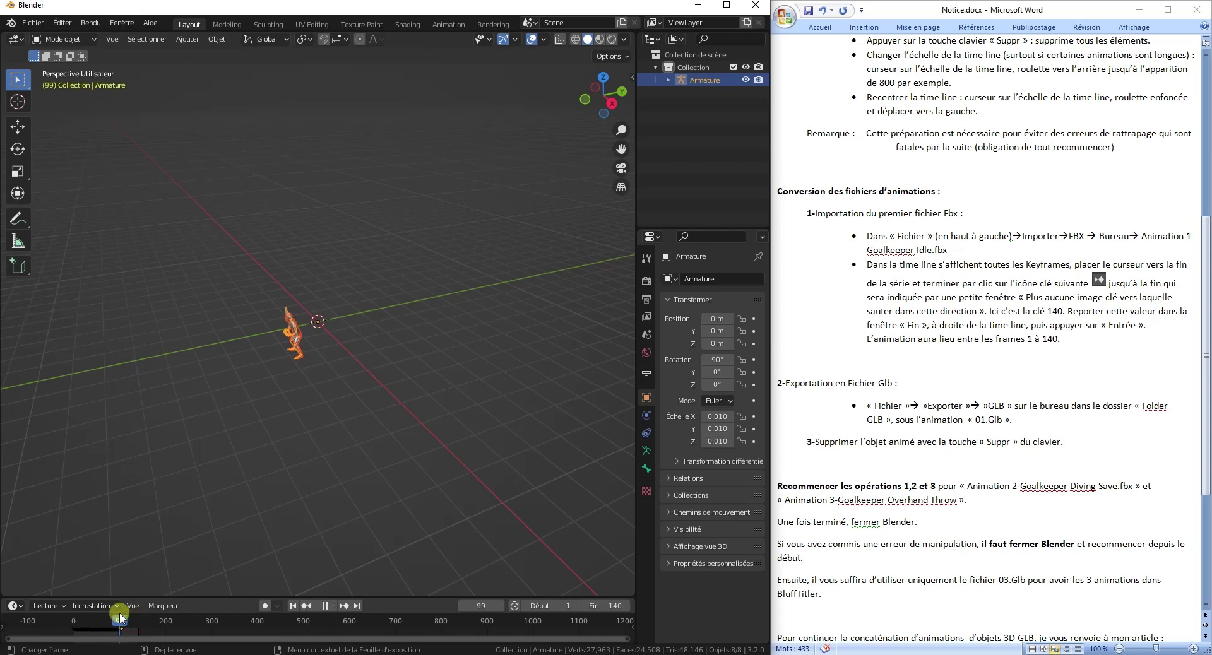
left_click(346, 608)
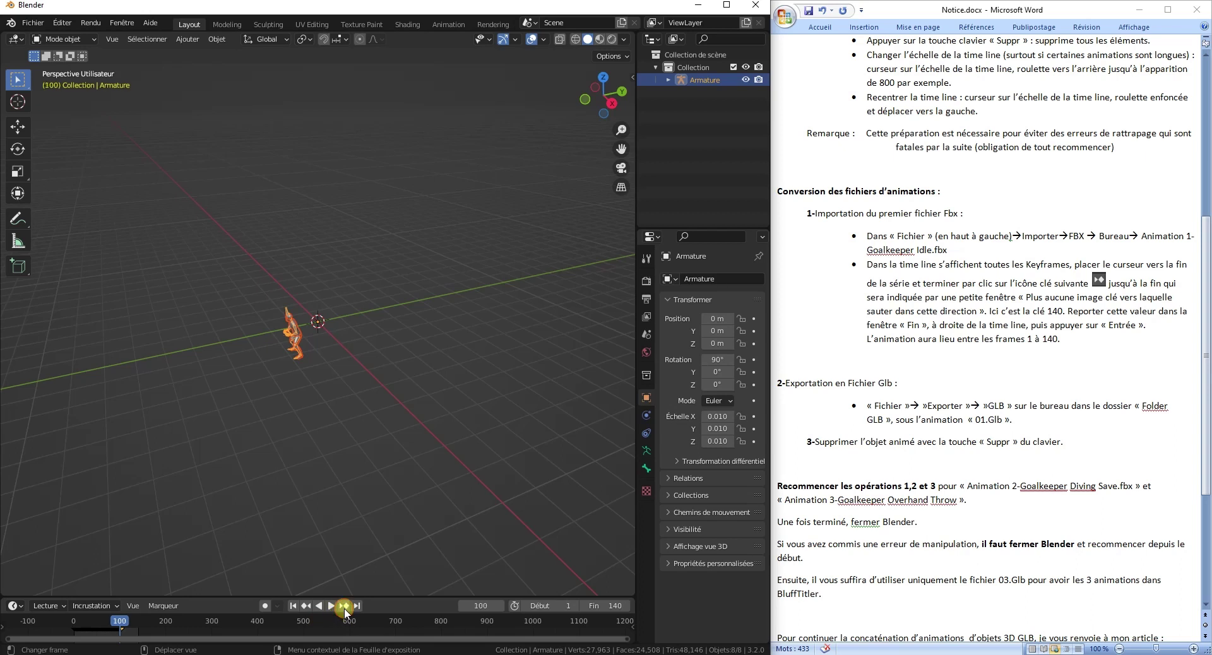
left_click(345, 608)
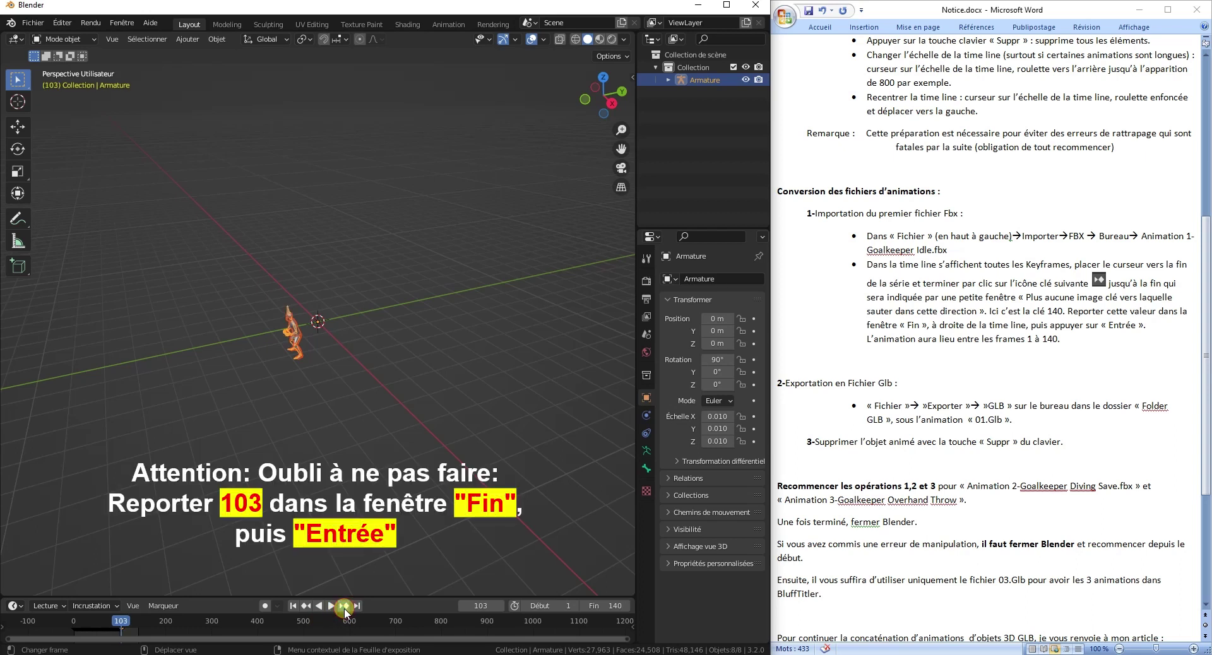
left_click(346, 607)
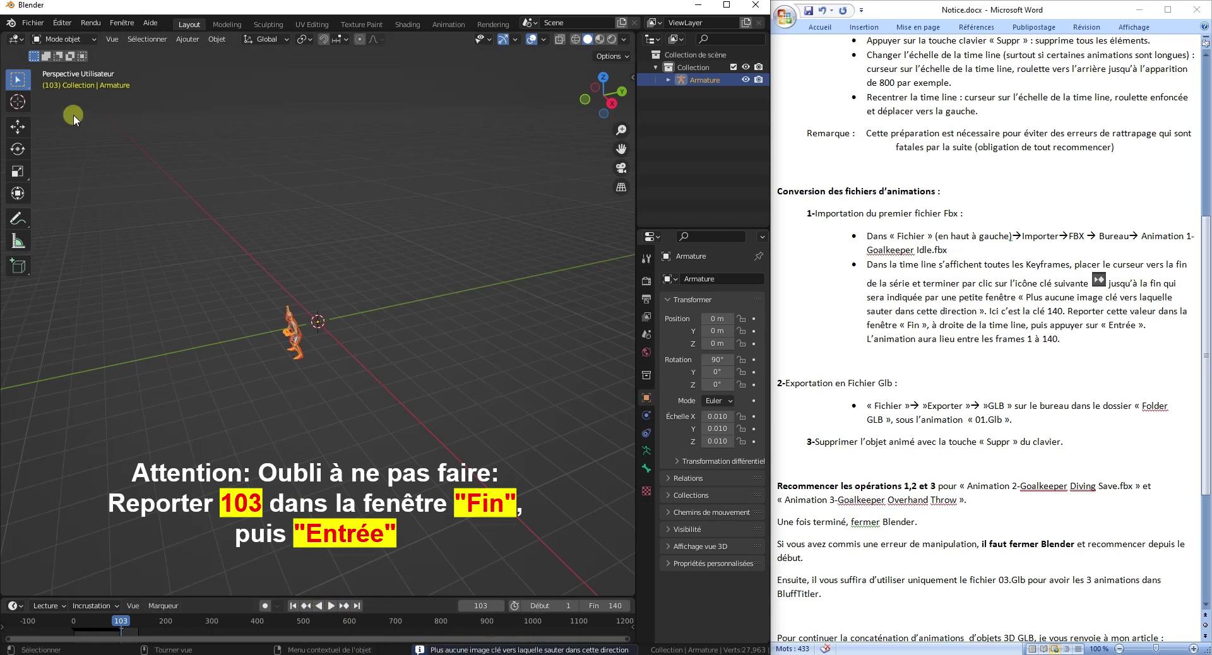
left_click(30, 24)
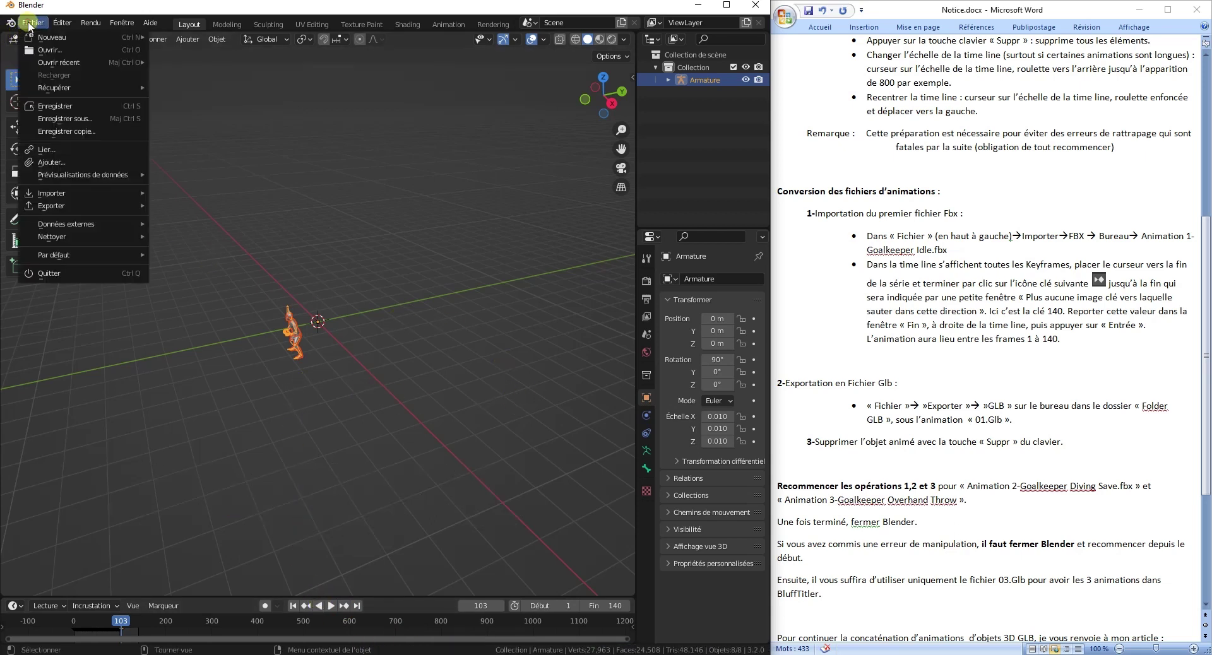
left_click(78, 211)
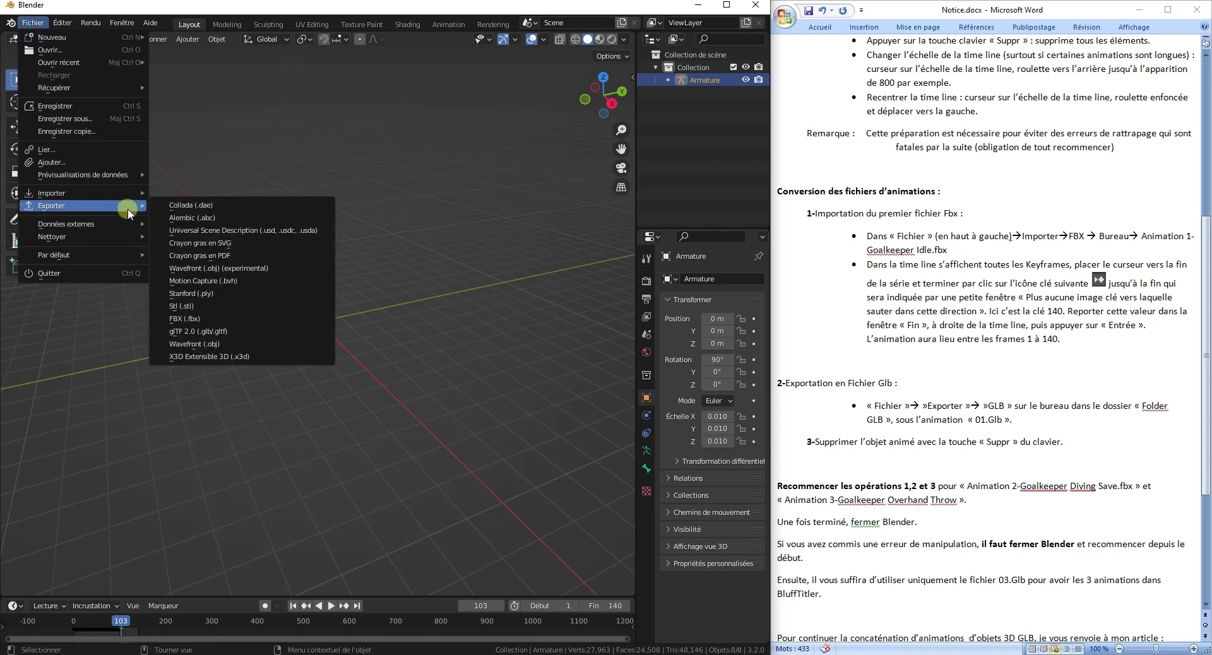
- Export the diving animation as glTF 2.0, changing the file name from 01.glb to 02.glb
left_click(192, 333)
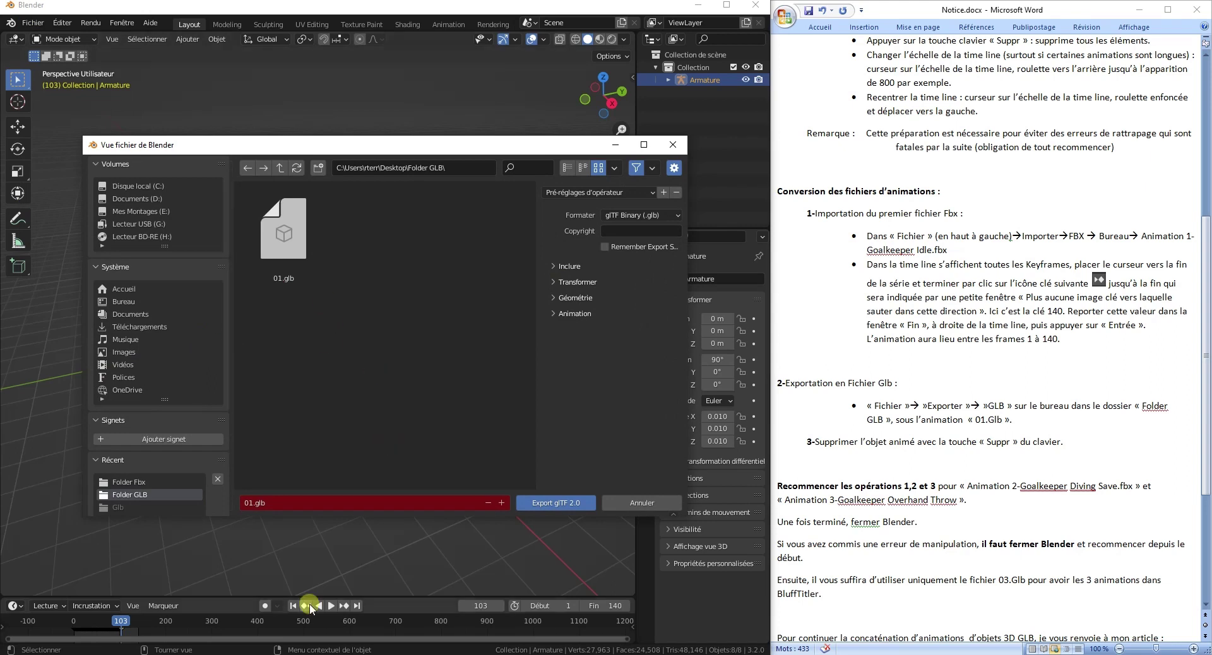
left_click(250, 503)
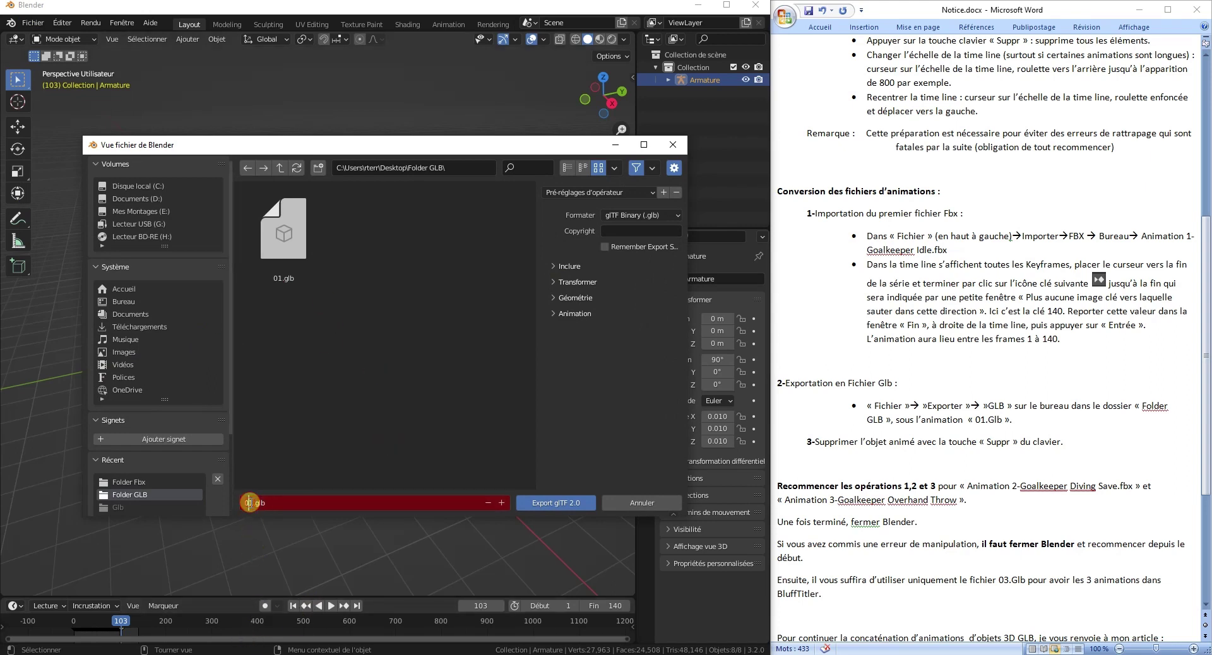
left_click(245, 503)
key("Delete")
key("Delete")
type("2")
type("0")
left_click(554, 500)
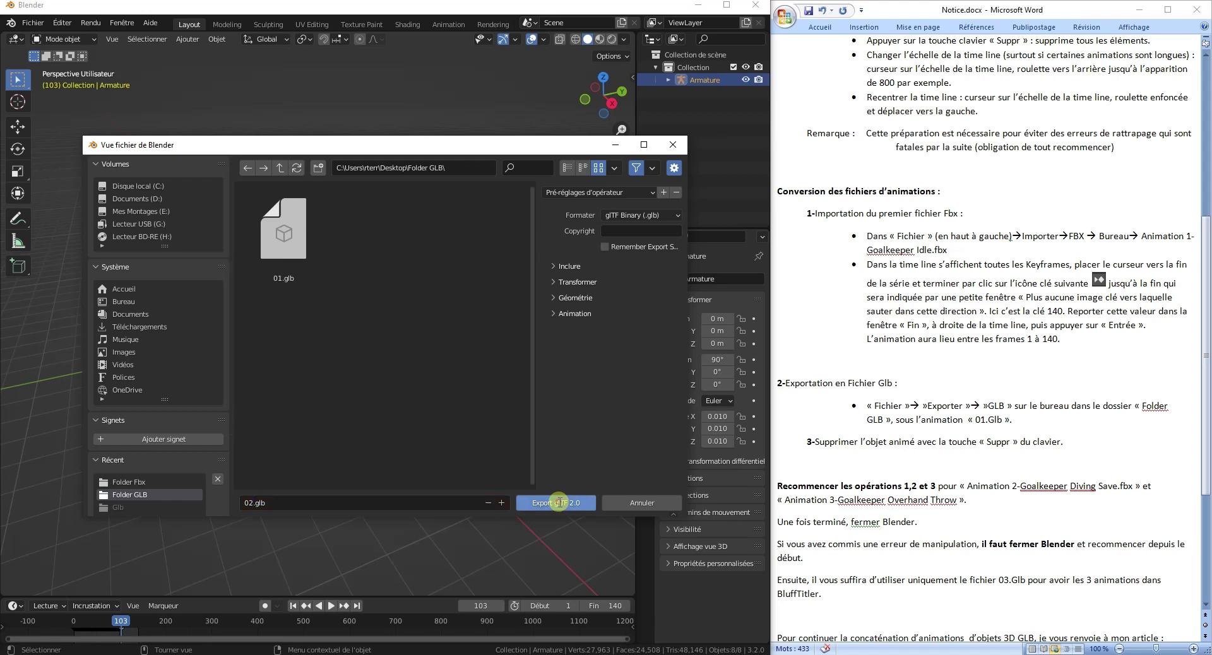
left_click(559, 503)
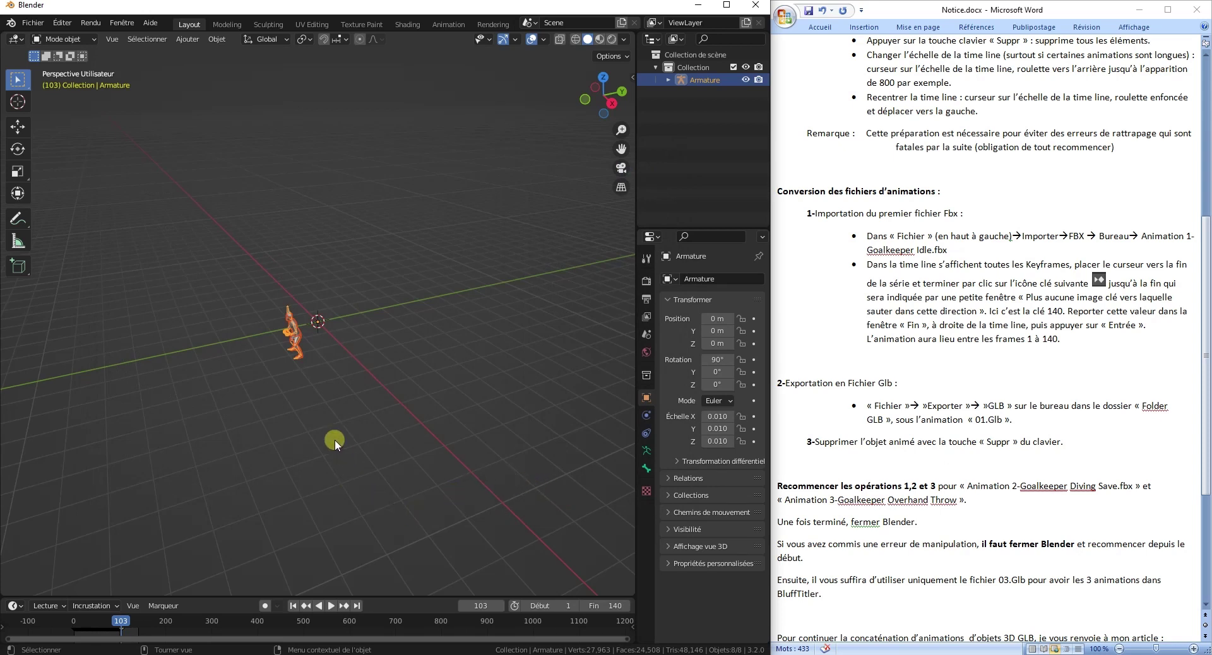
- Delete the diving armature and import Animation 3-Goalkeeper Overhand Throw.fbx
key("Delete")
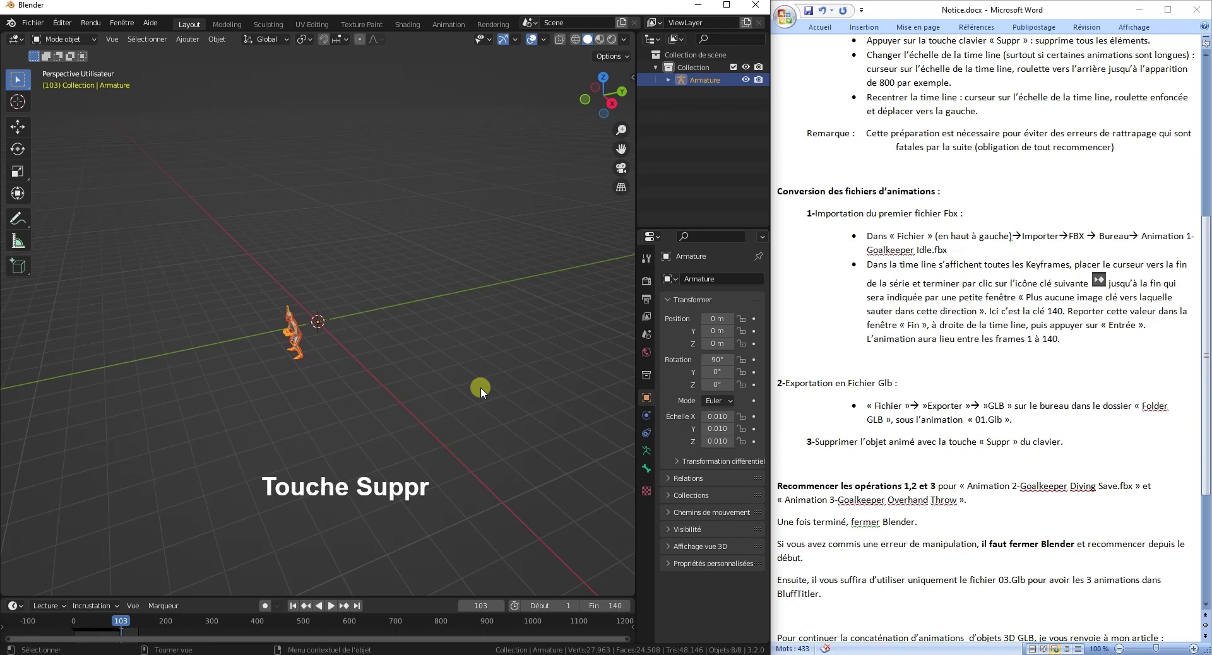
key("Delete")
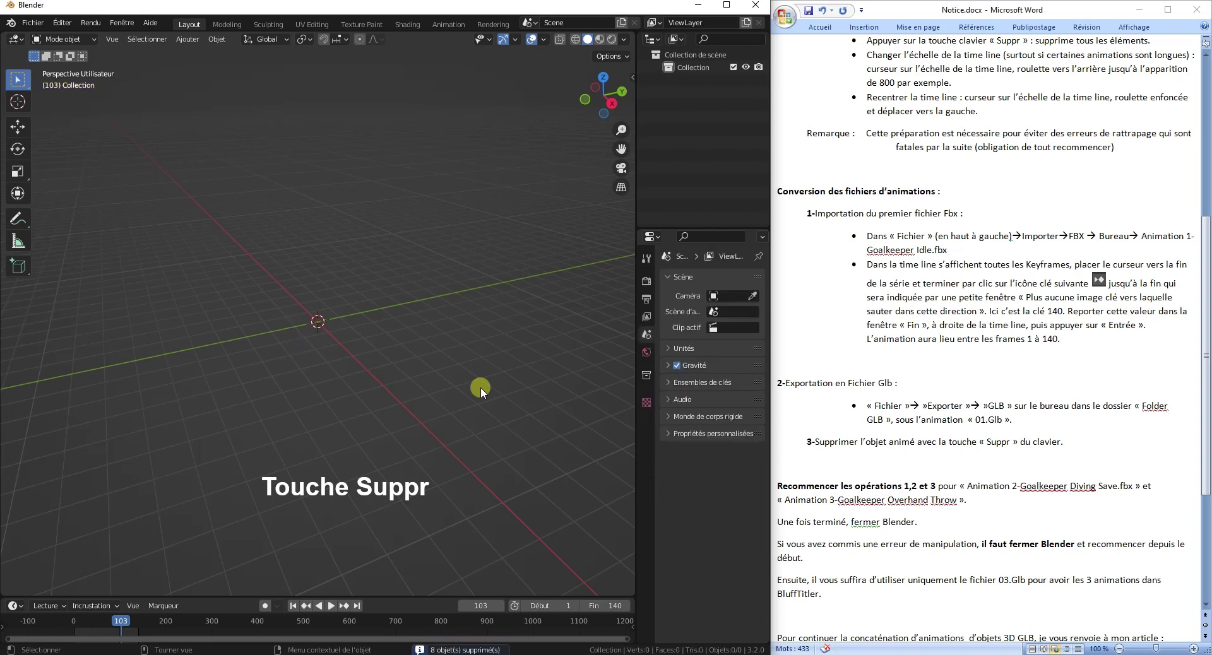
left_click(33, 23)
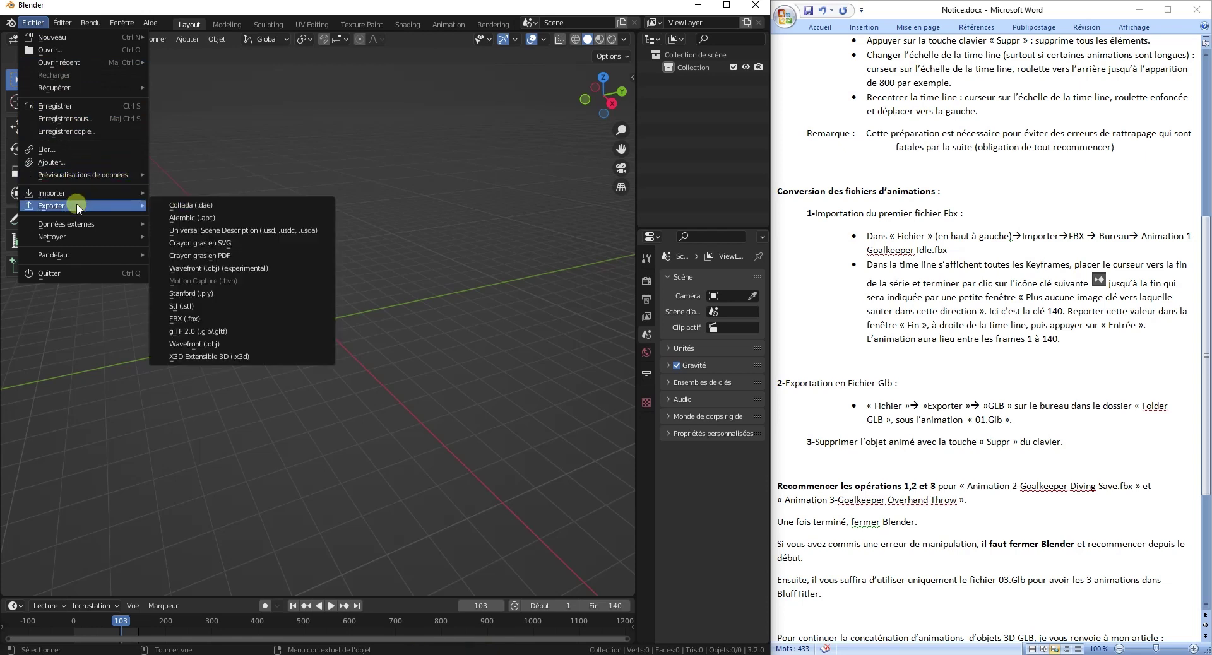
mouse_move(76, 193)
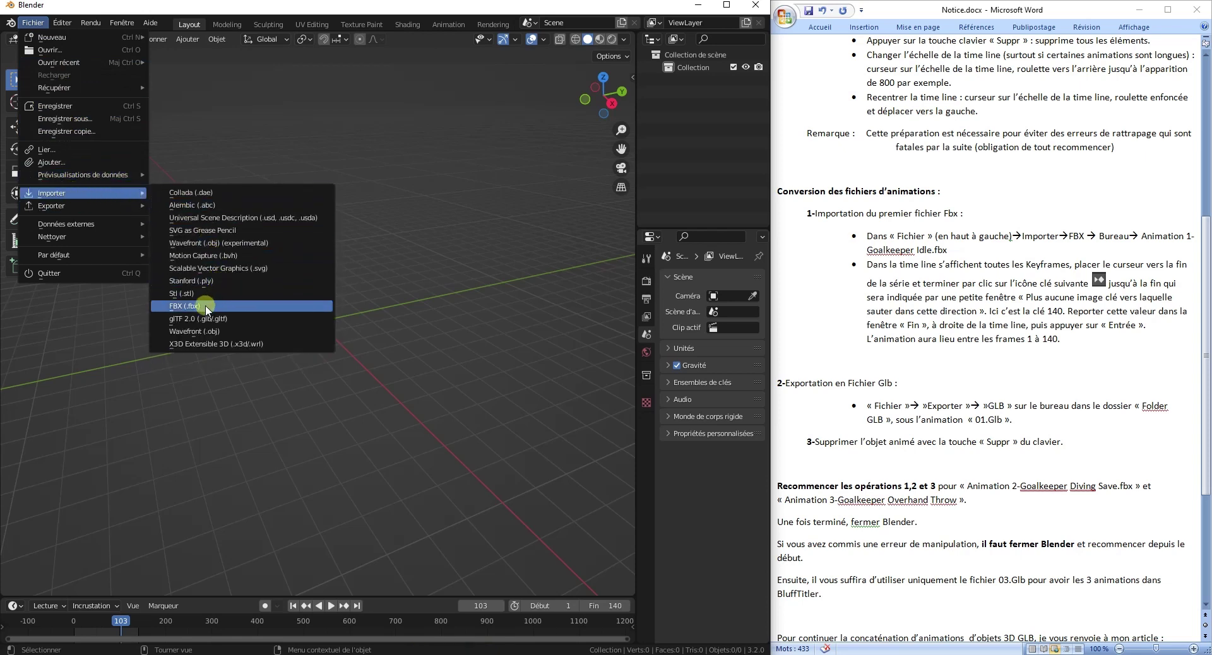
left_click(206, 307)
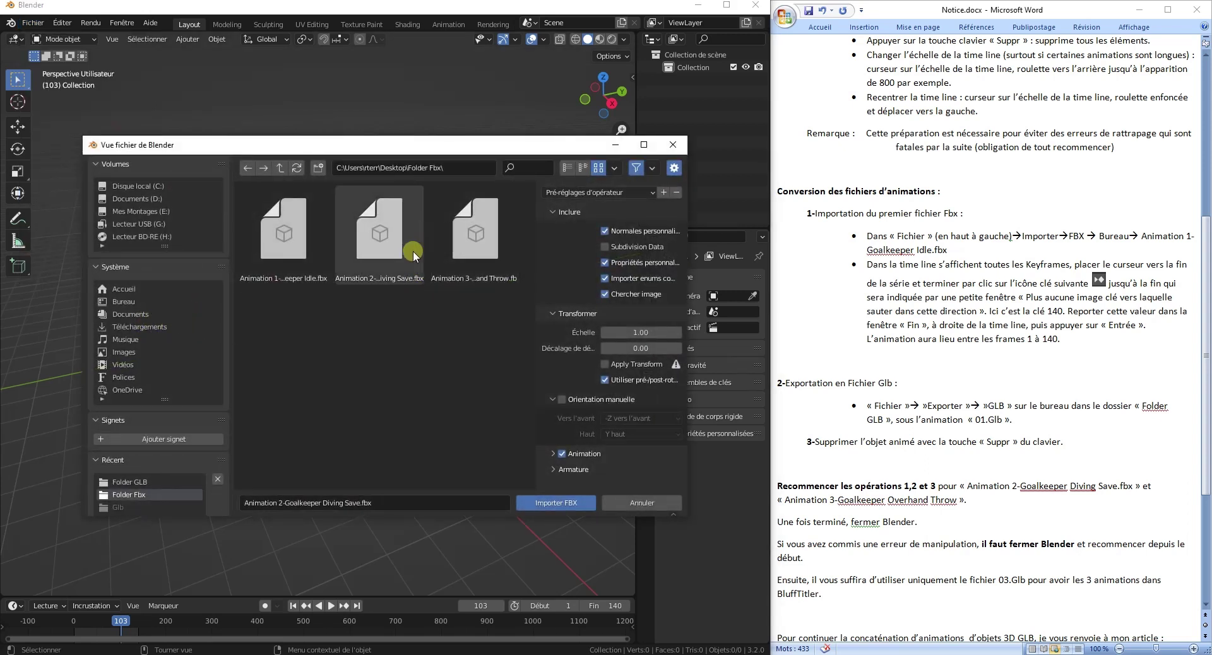
left_click(460, 282)
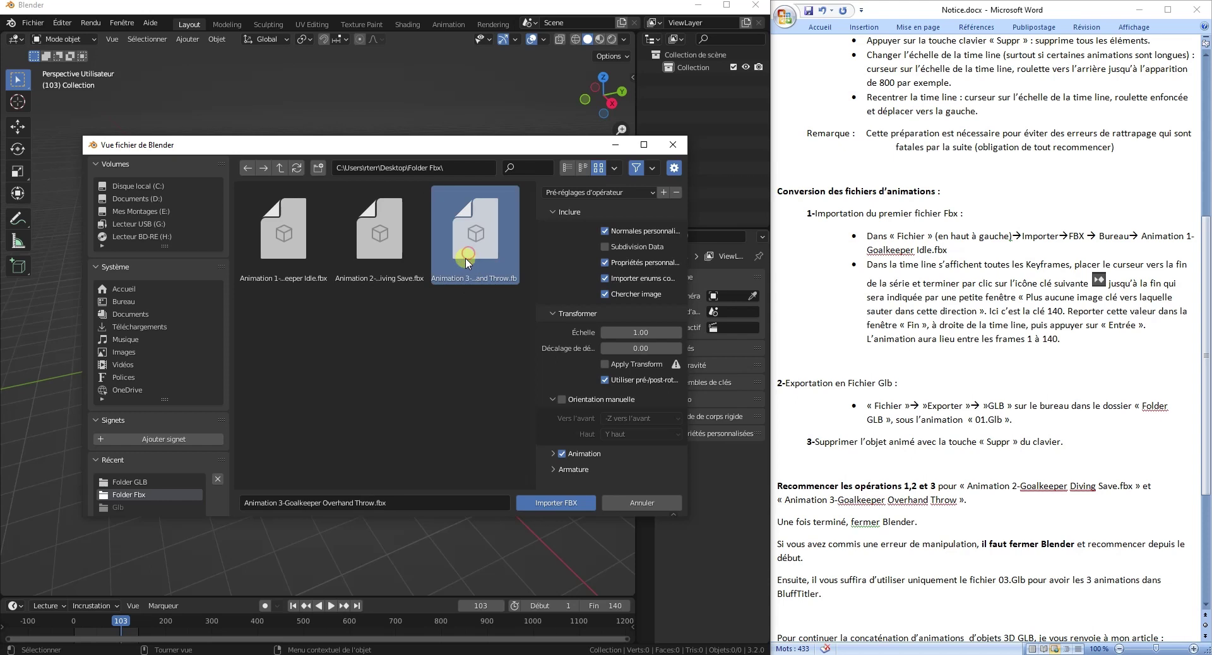
left_click(562, 506)
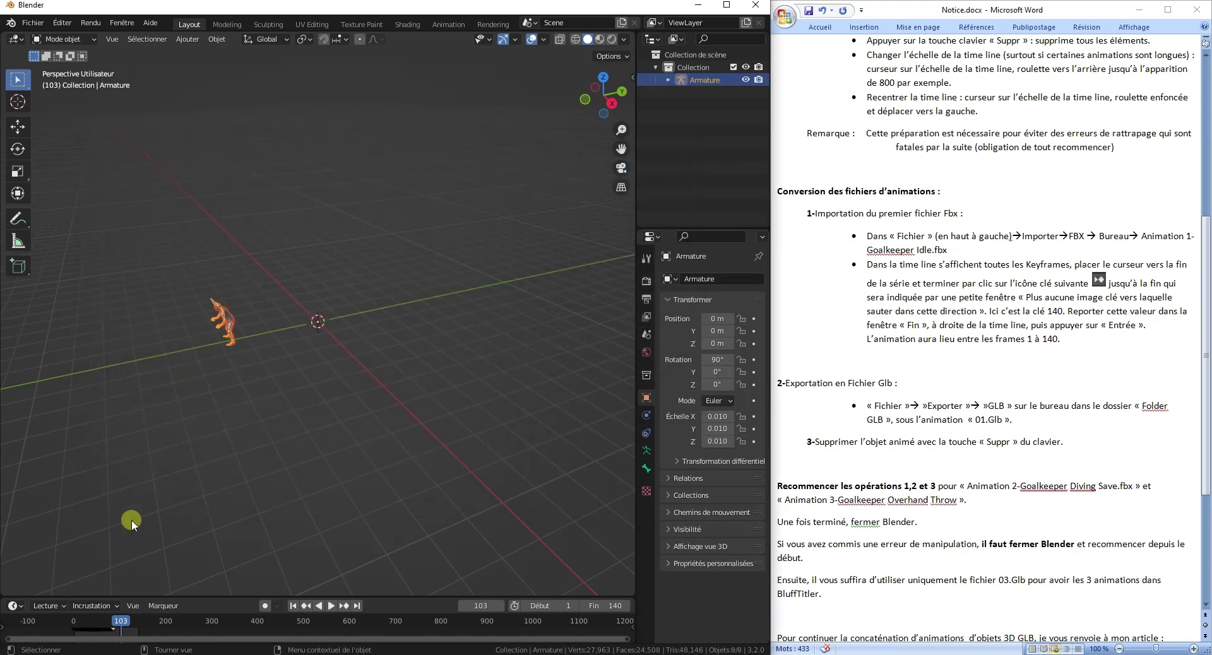
- Check the overhand throw's last keyframe and set the scene end frame to 86
key("space")
left_click(111, 614)
left_click_drag(111, 616, 112, 615)
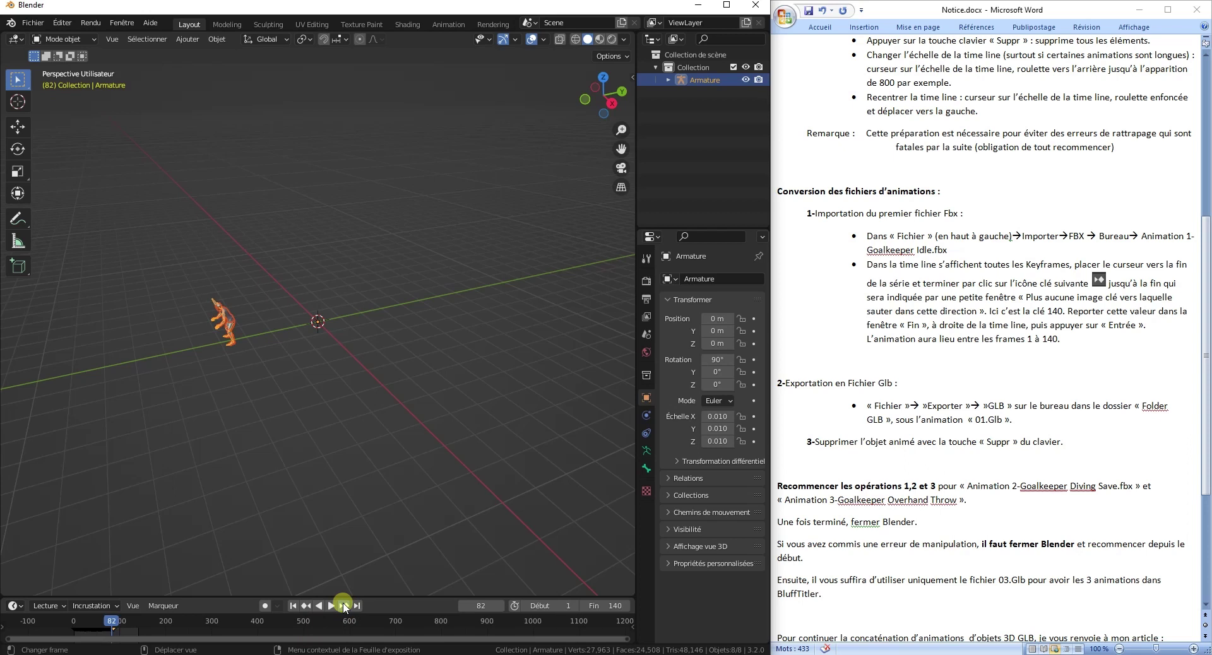
left_click(344, 607)
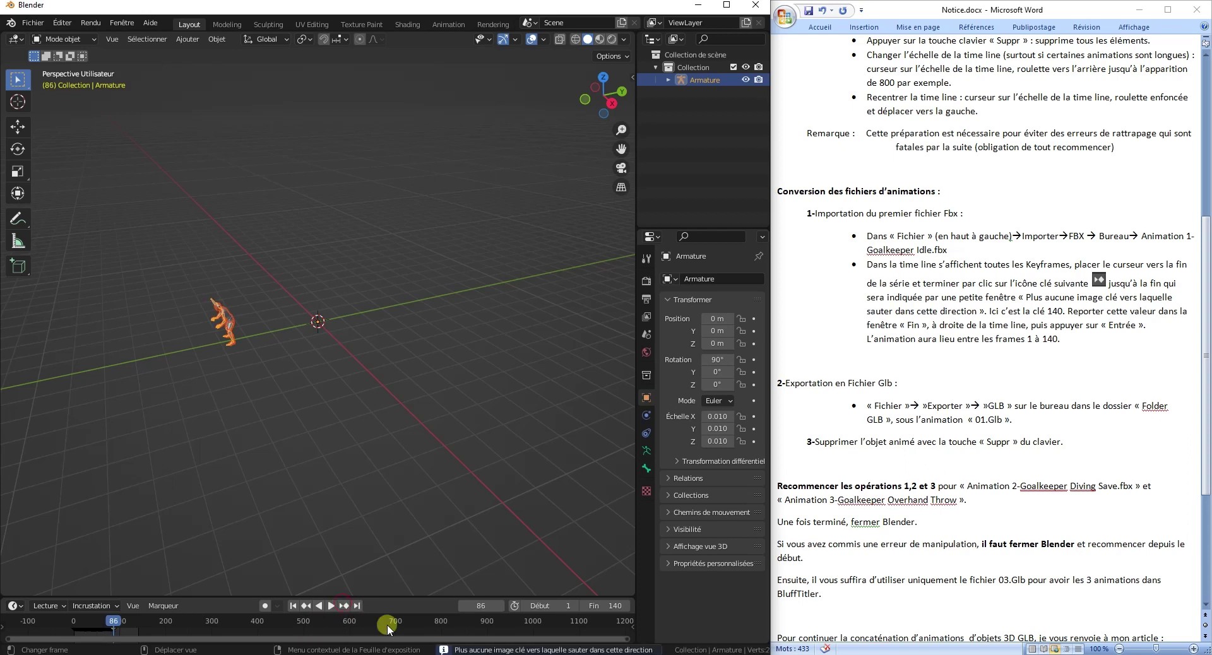
left_click(609, 606)
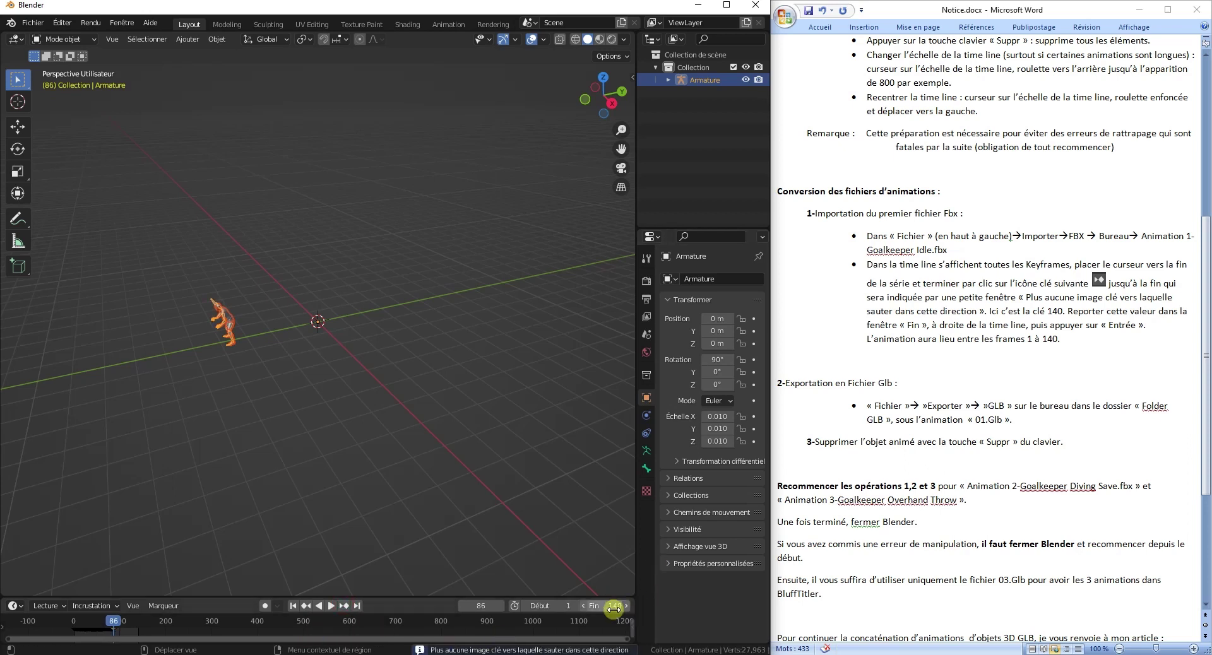
type("86")
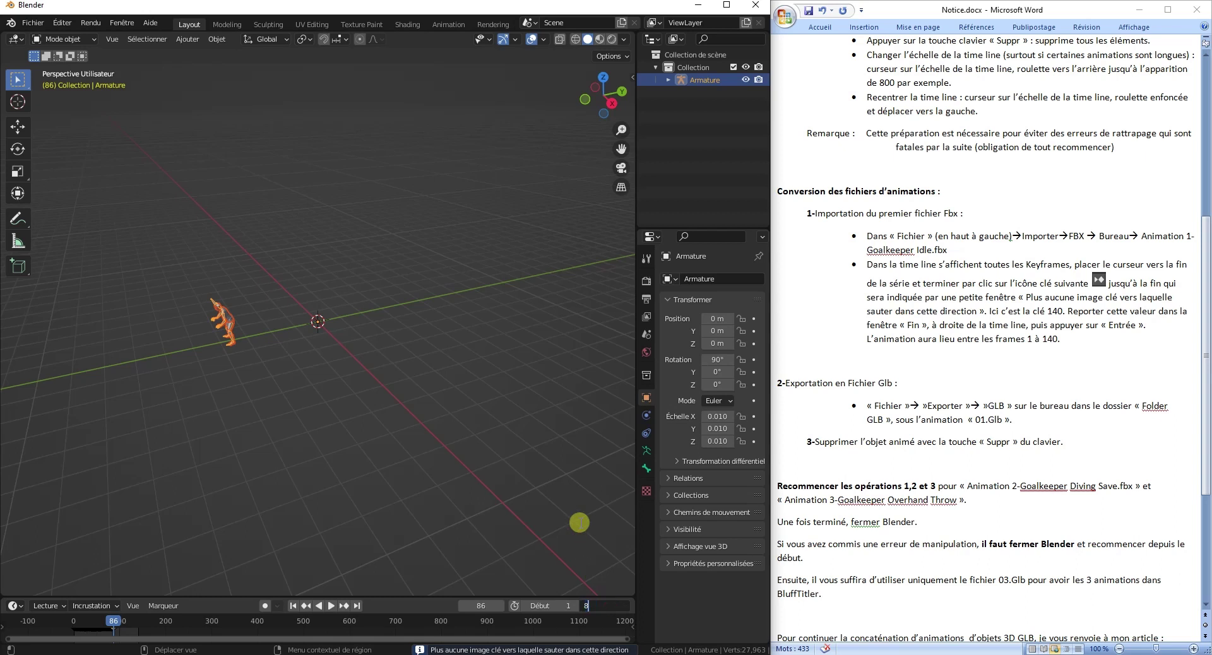
key("Return")
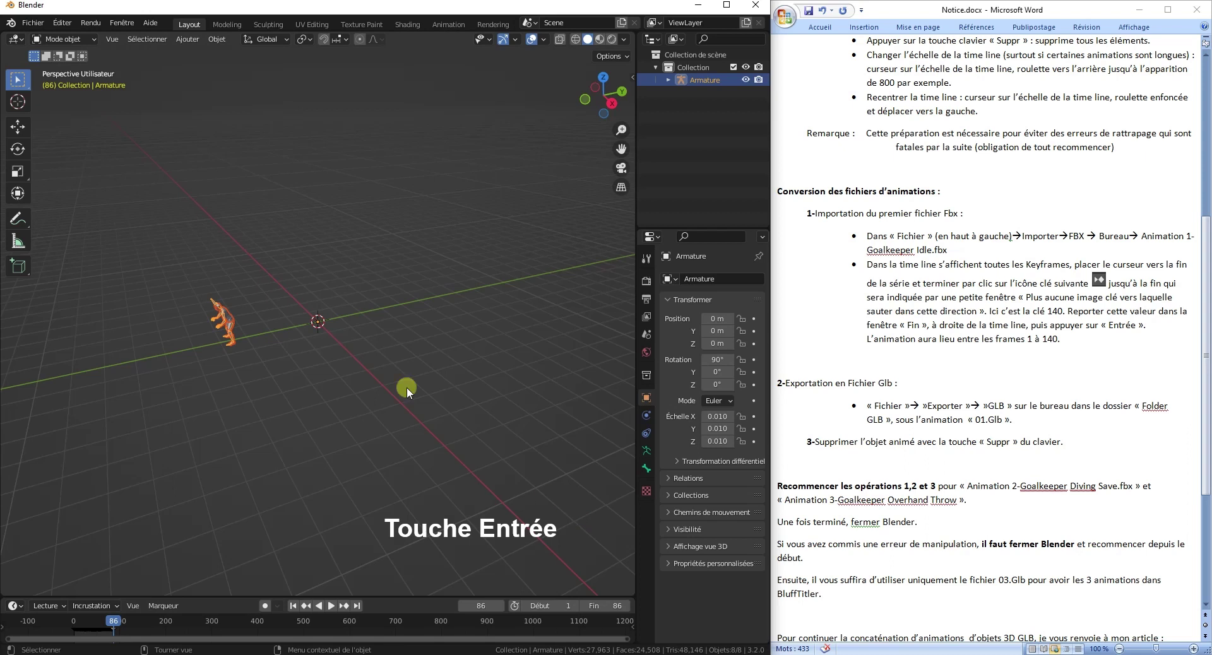
left_click(33, 23)
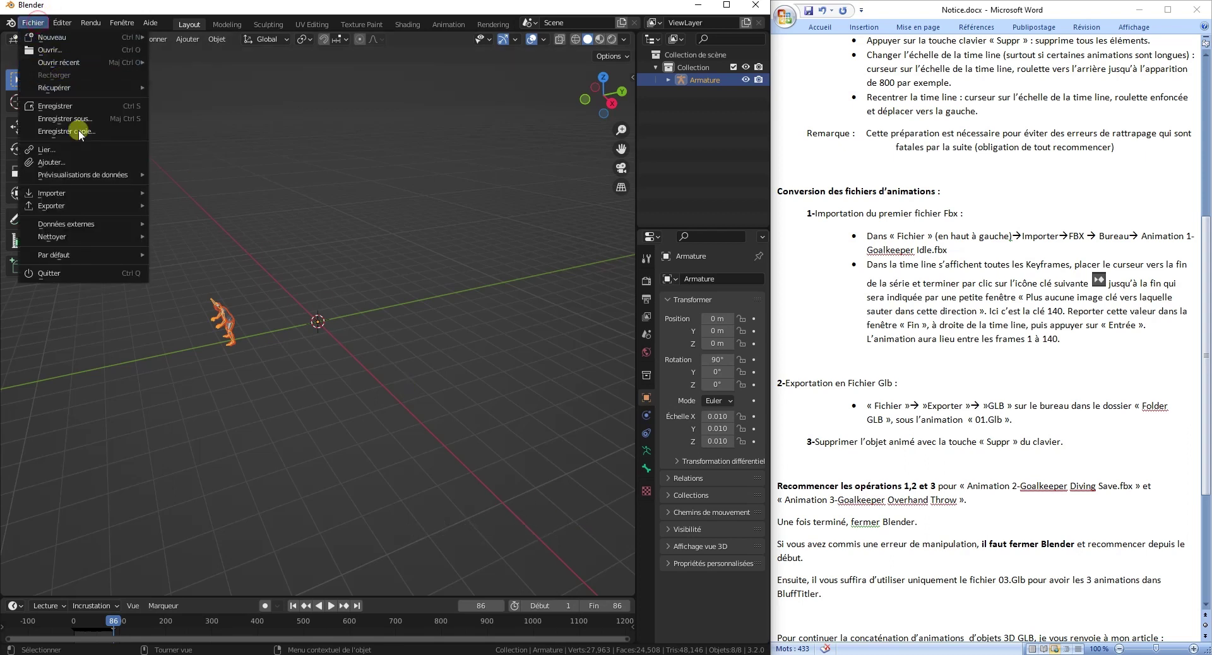
mouse_move(52, 206)
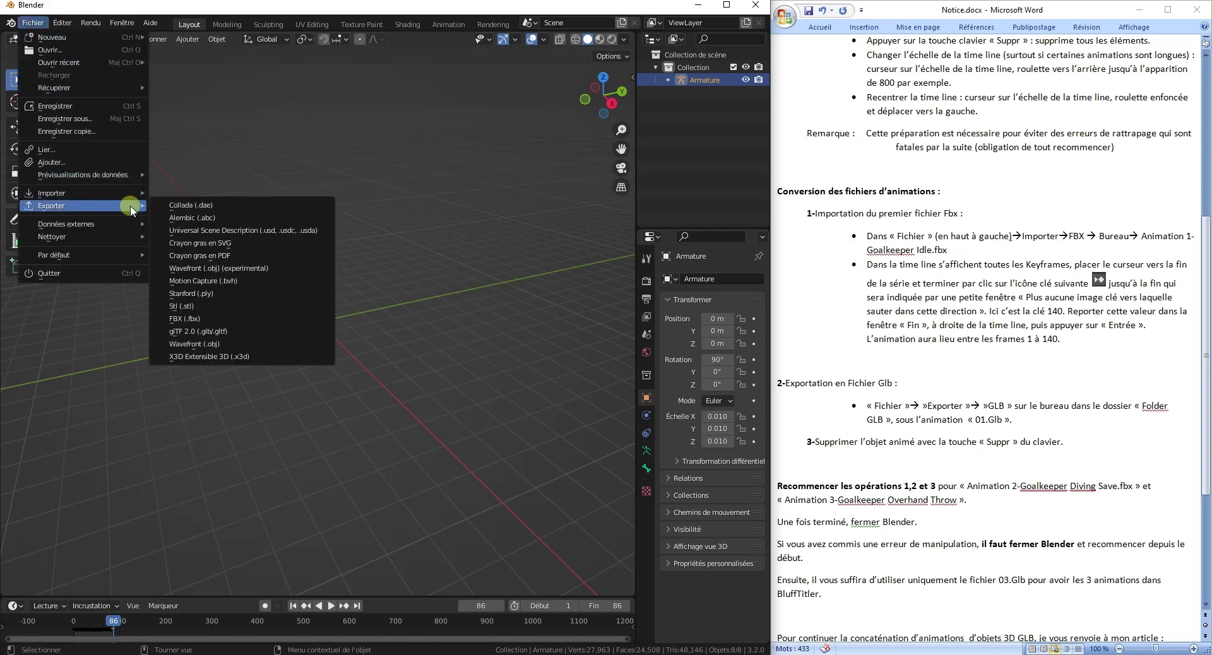
- Export the overhand throw as glTF 2.0, renaming the file to 03.glb
left_click(192, 330)
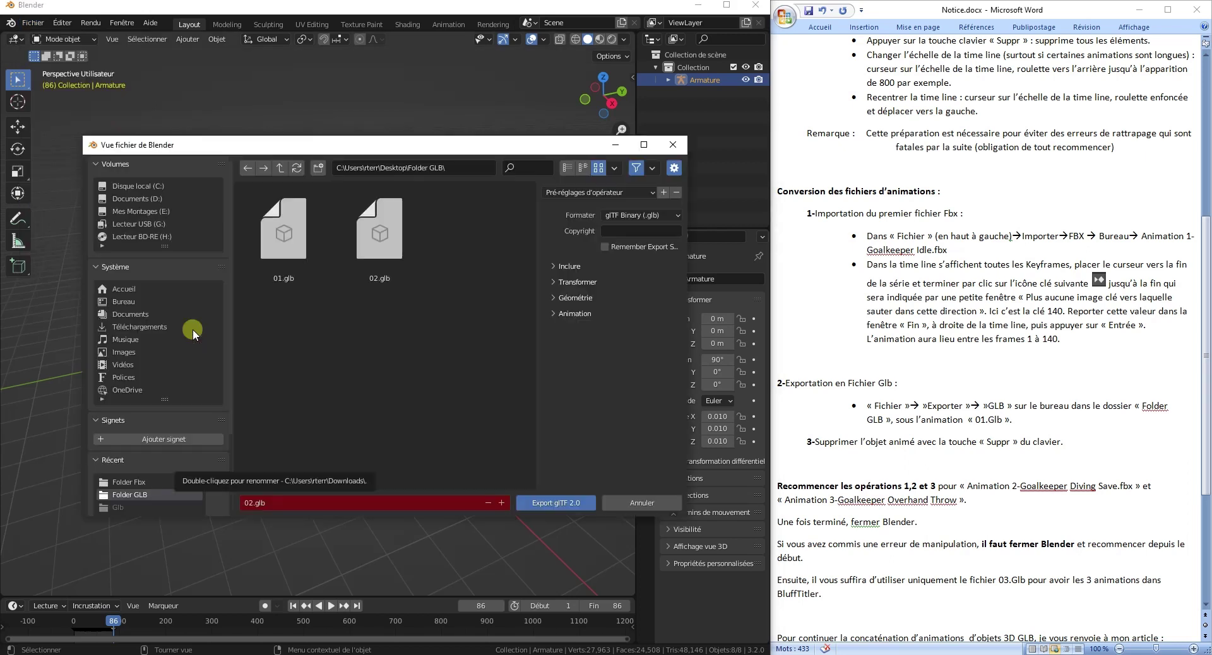
left_click(250, 505)
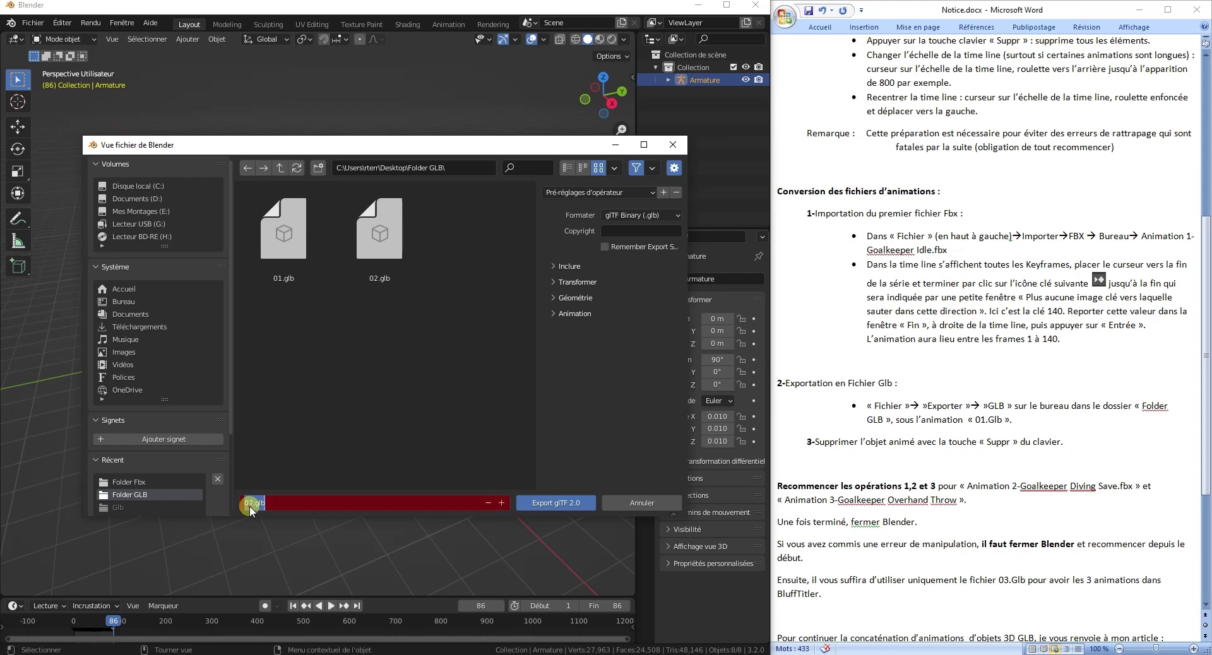
left_click_drag(251, 507, 231, 495)
type("03")
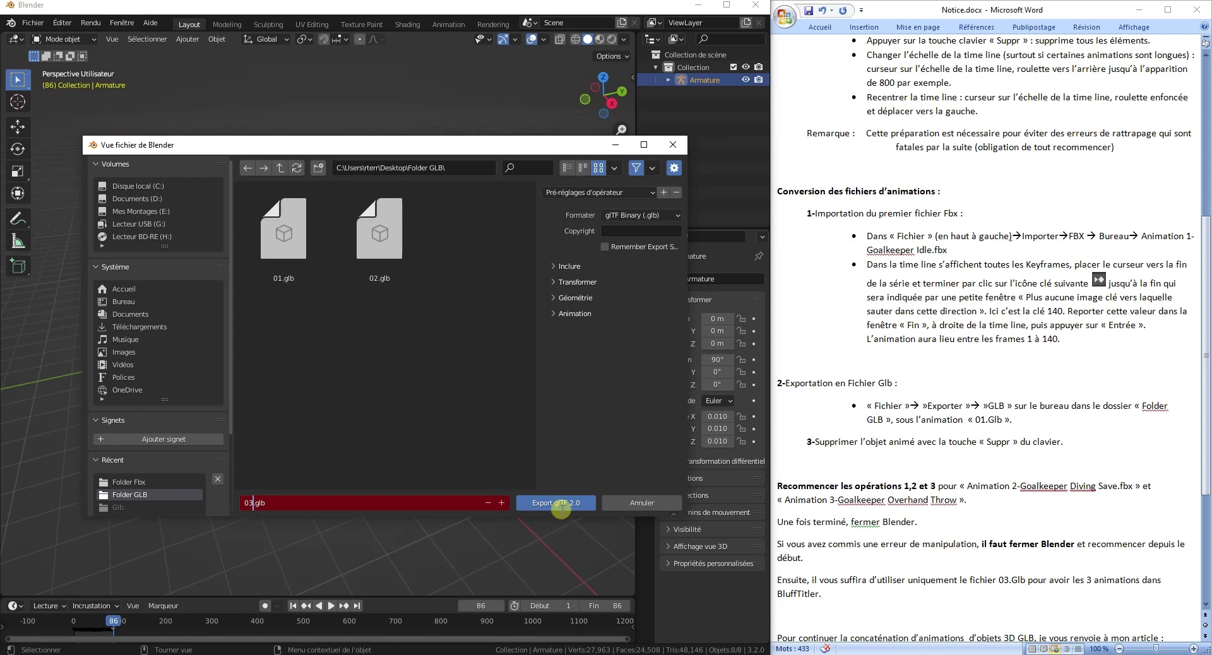
left_click(557, 504)
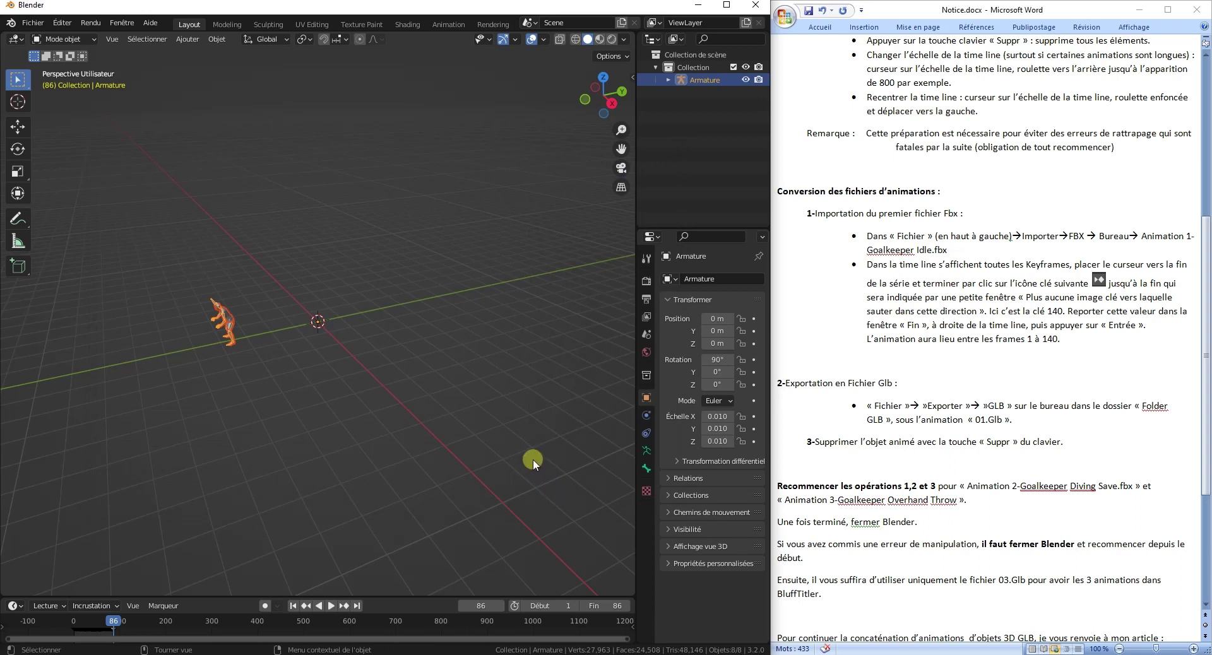
- Close Blender, choosing Ne pas enregistrer to discard the scene
left_click(756, 5)
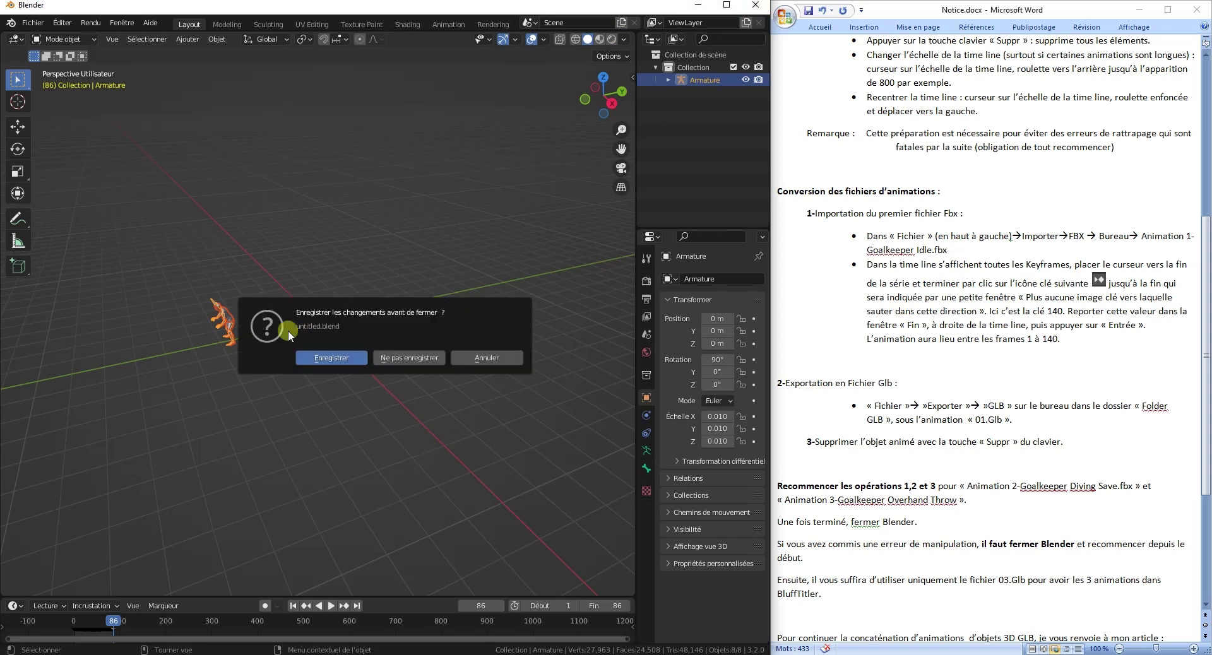
left_click(402, 359)
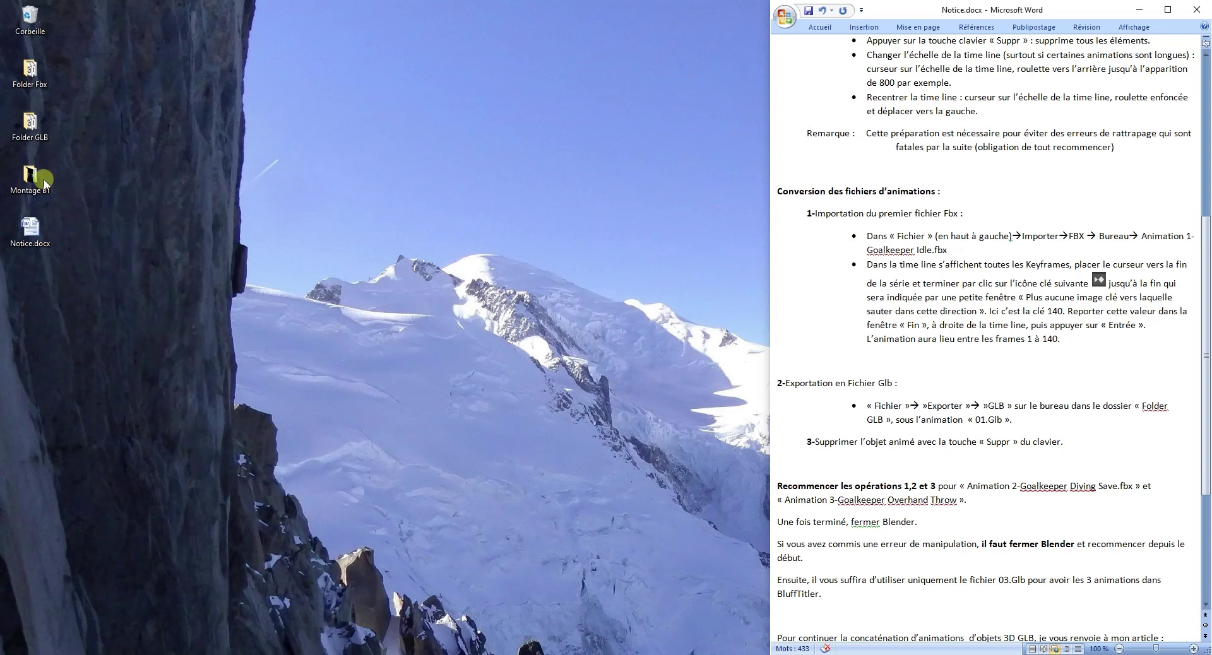
- Check that Folder GLB holds the three GLB exports, then open the Montage BT folder
double_click(29, 124)
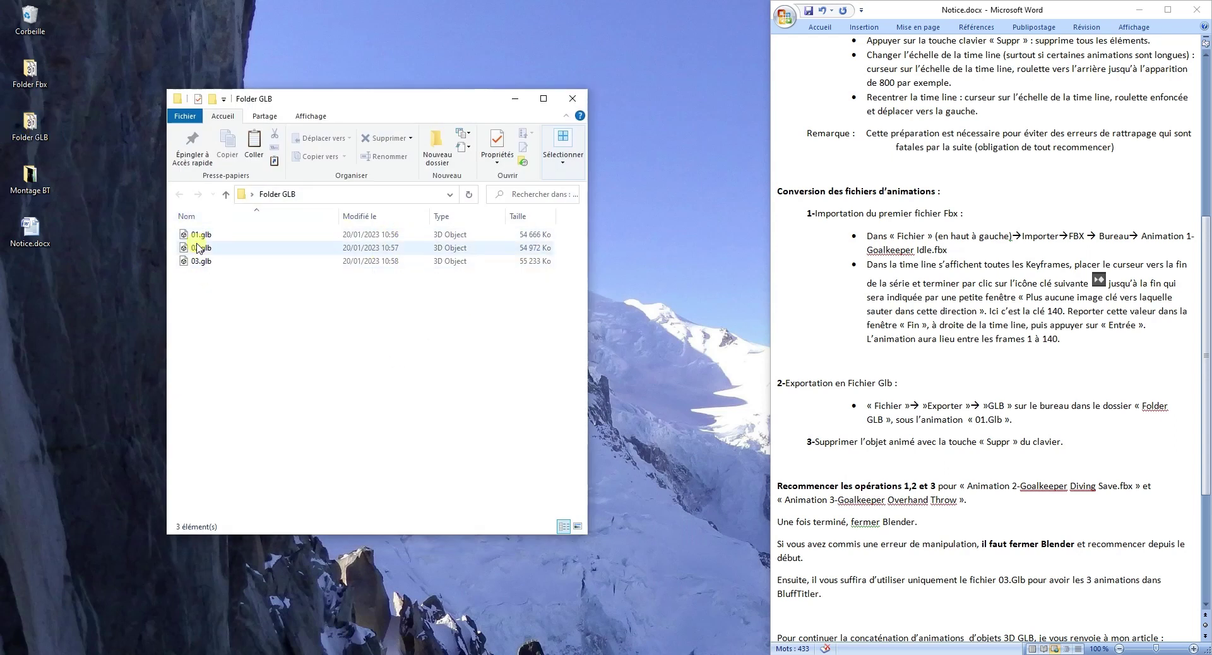
left_click(511, 104)
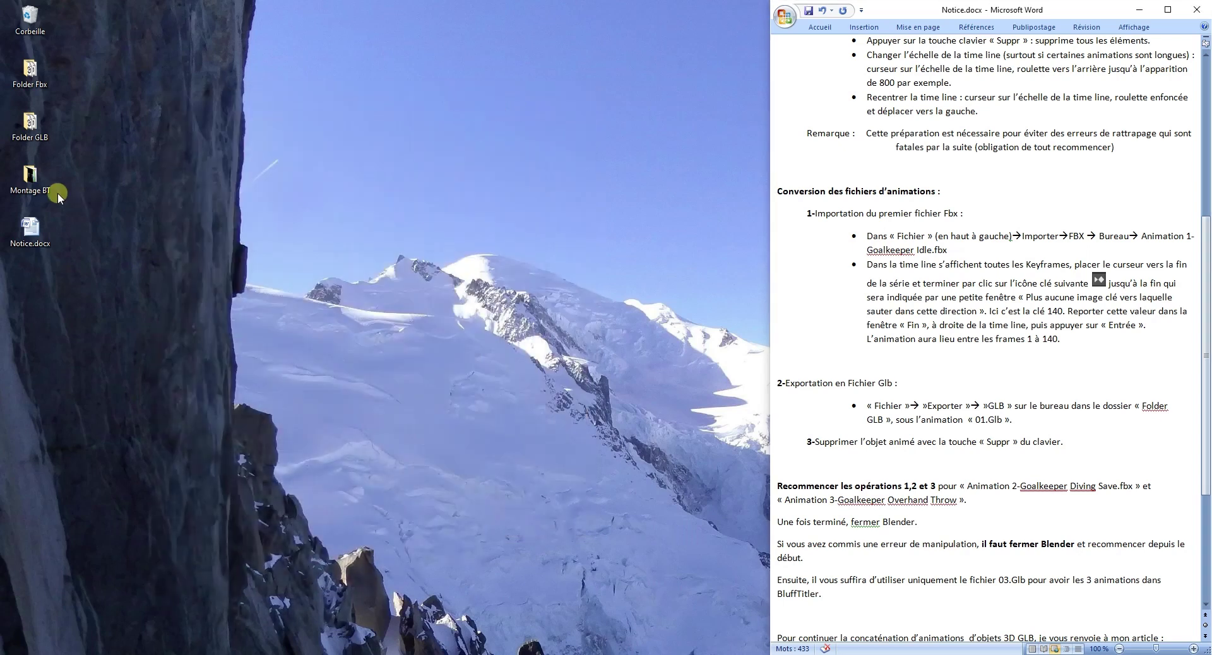
double_click(31, 181)
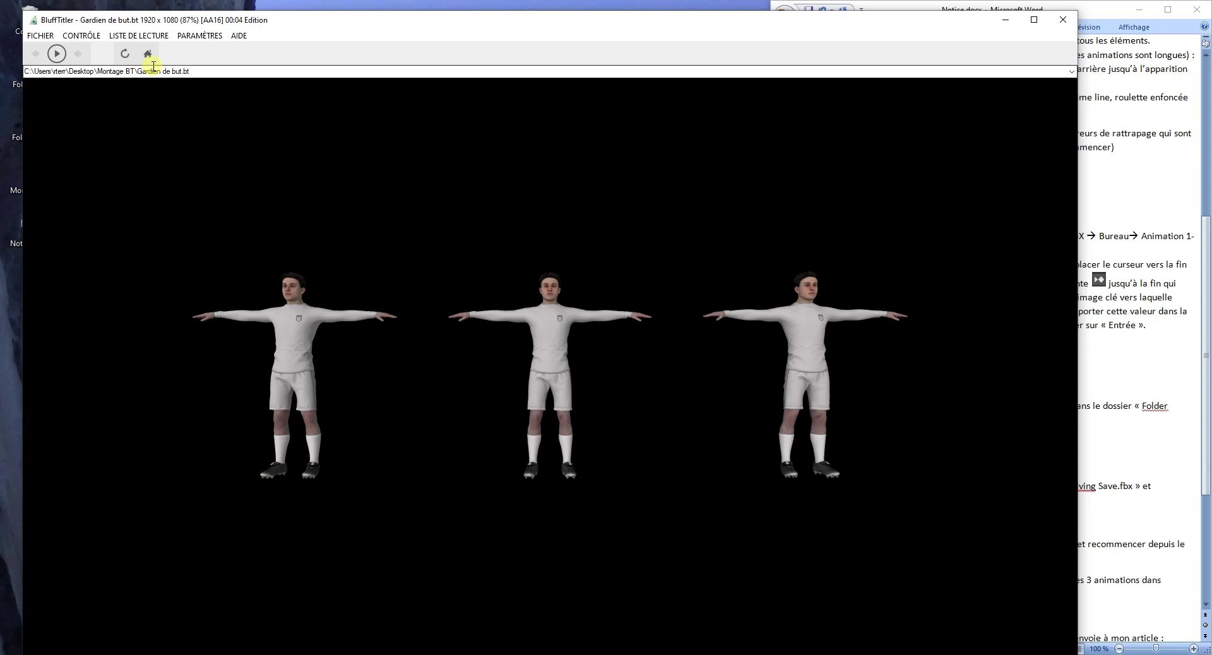
- Enable PARAMÈTRES > Fenêtre d'outil, move the tool window lower, and select the left goalkeeper
left_click(197, 35)
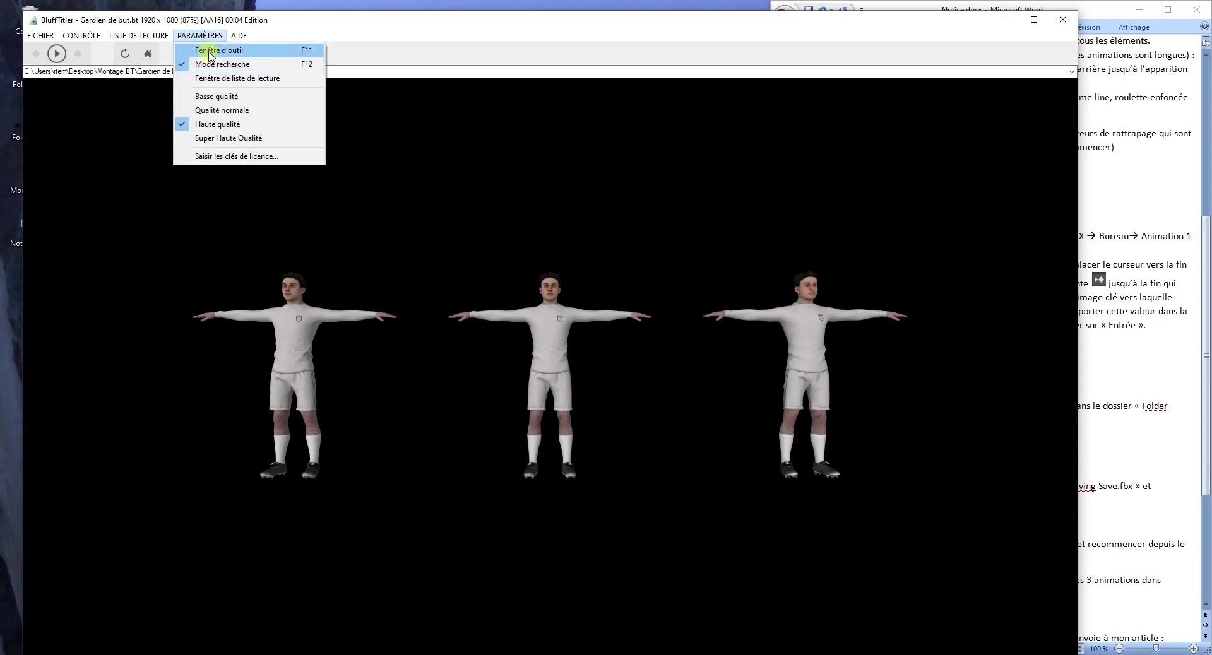
left_click(209, 50)
left_click_drag(497, 466, 480, 524)
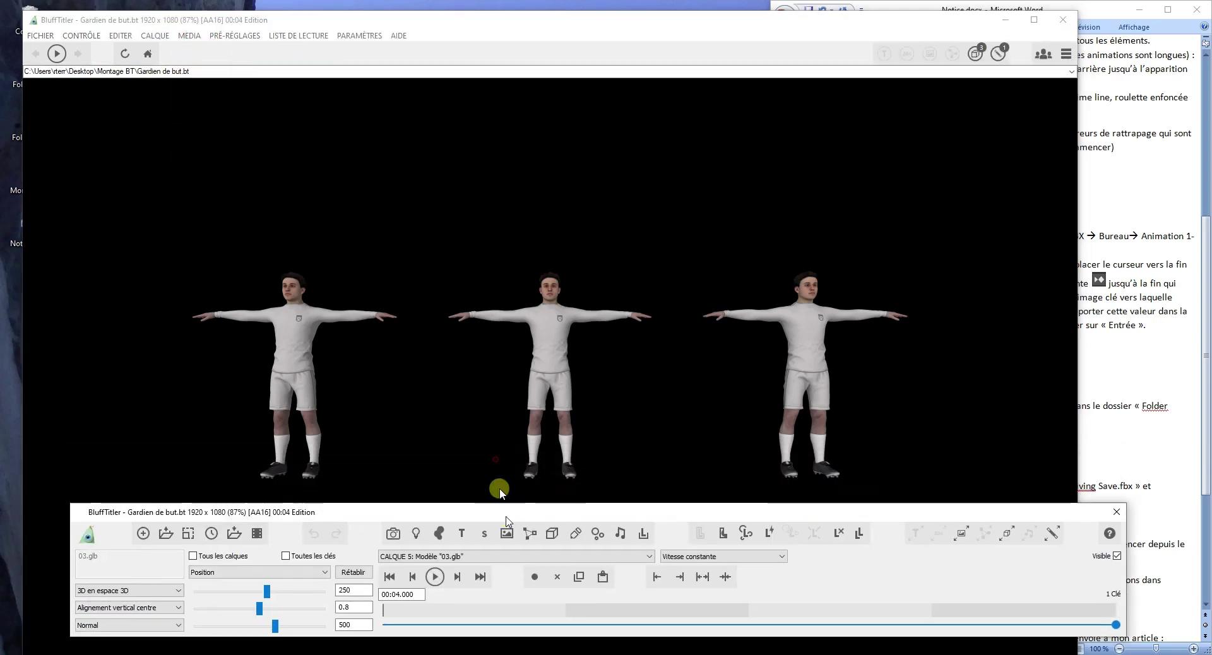
left_click(291, 356)
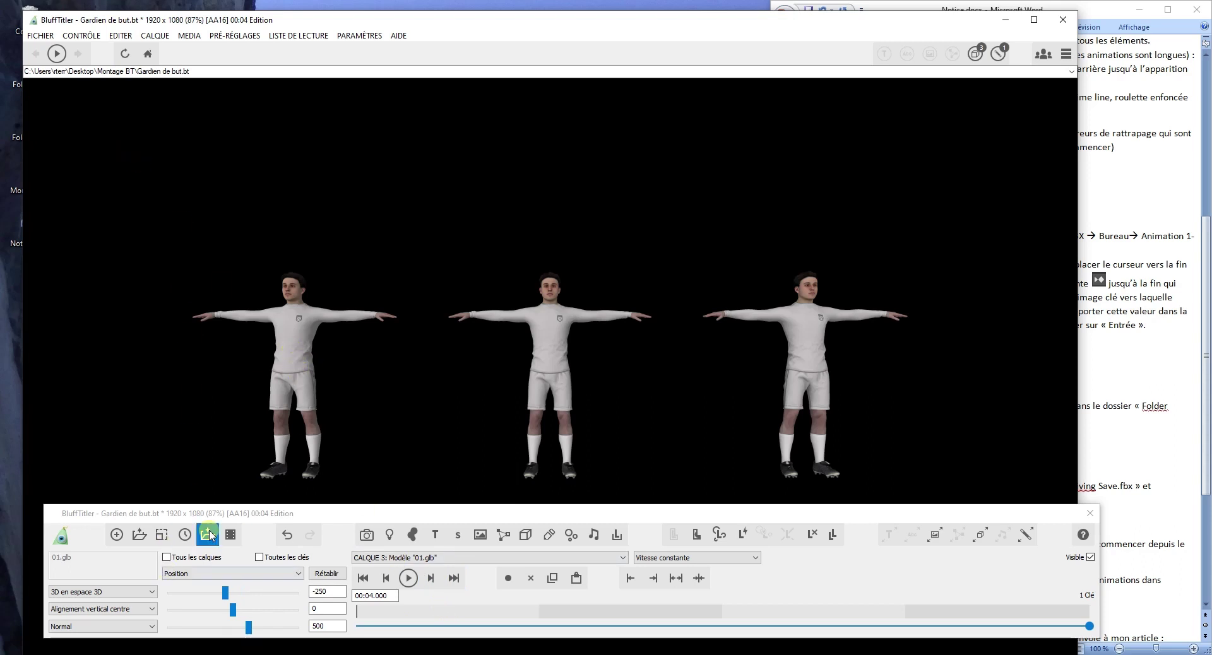
- Try an Animation value on the left goalkeeper, then undo it to leave it unanimated
left_click(190, 574)
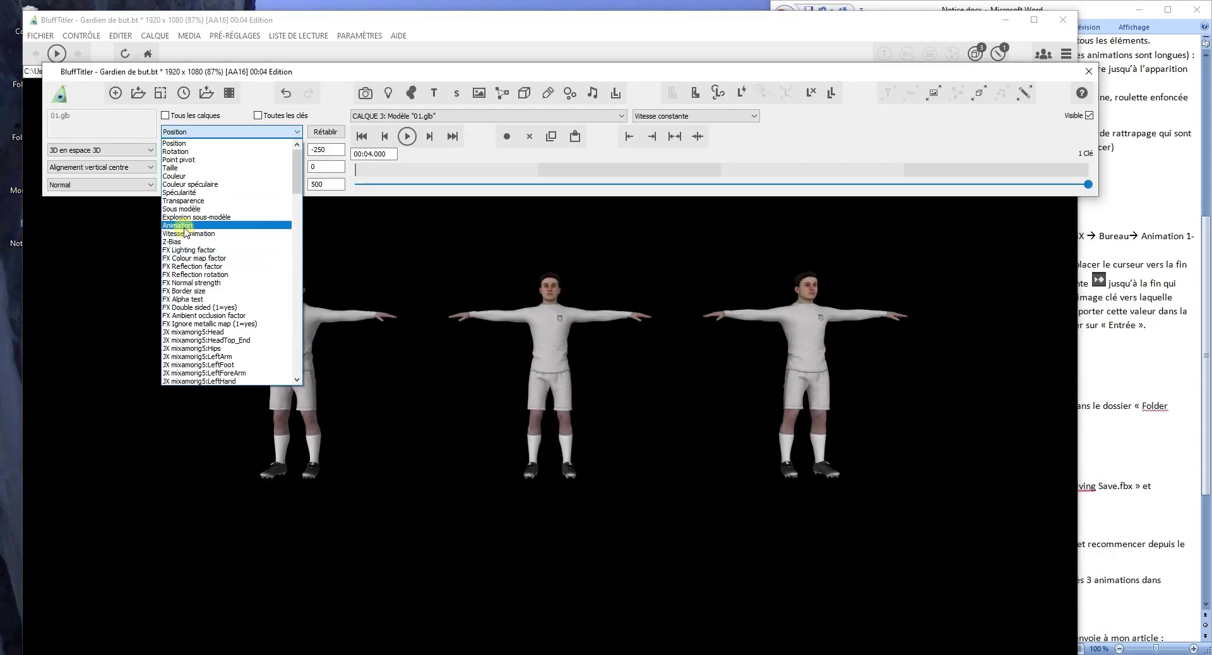
left_click(185, 227)
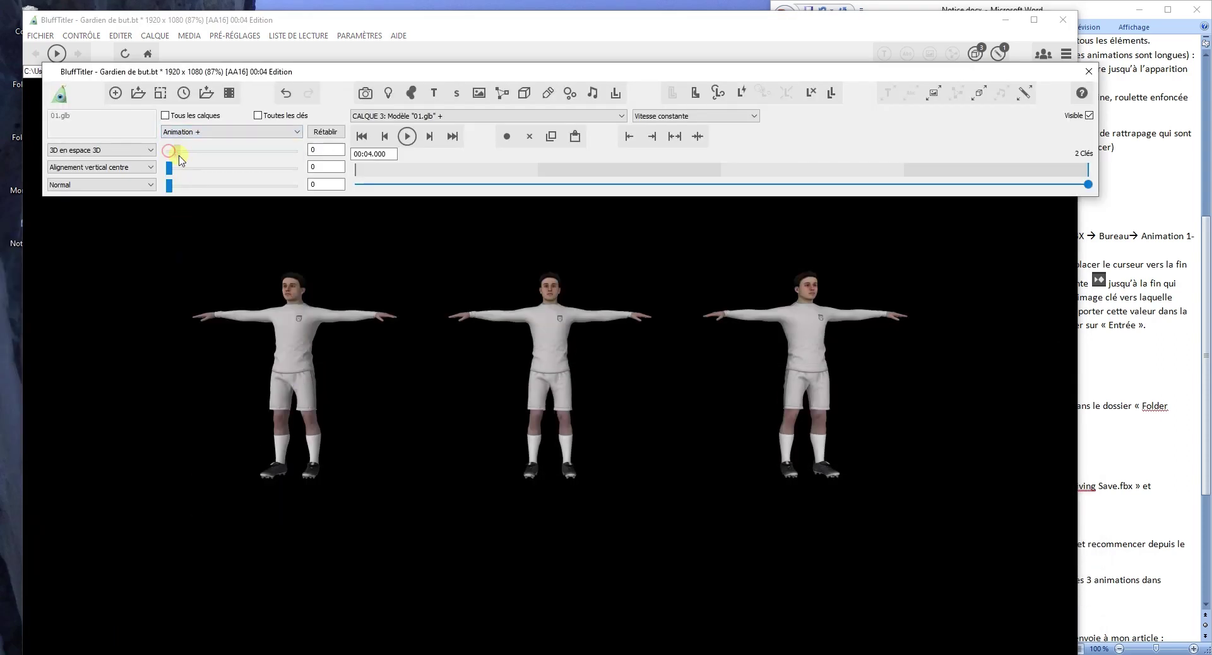
left_click_drag(179, 156, 191, 158)
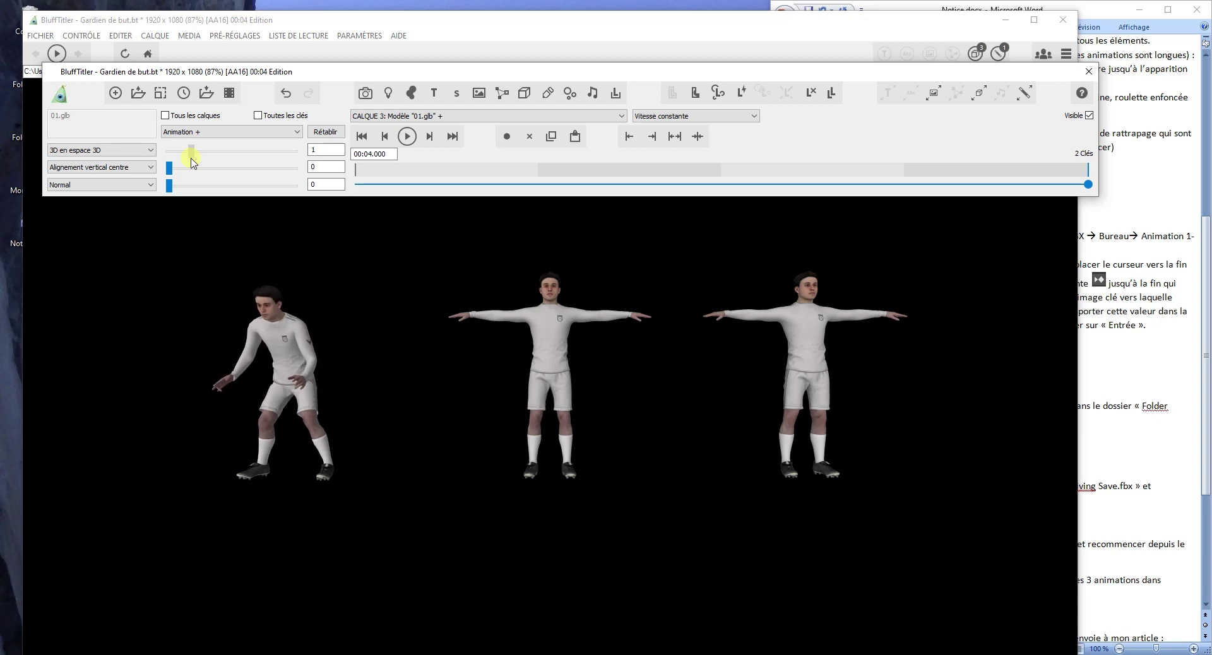
left_click_drag(192, 160, 235, 175)
key("ctrl+z")
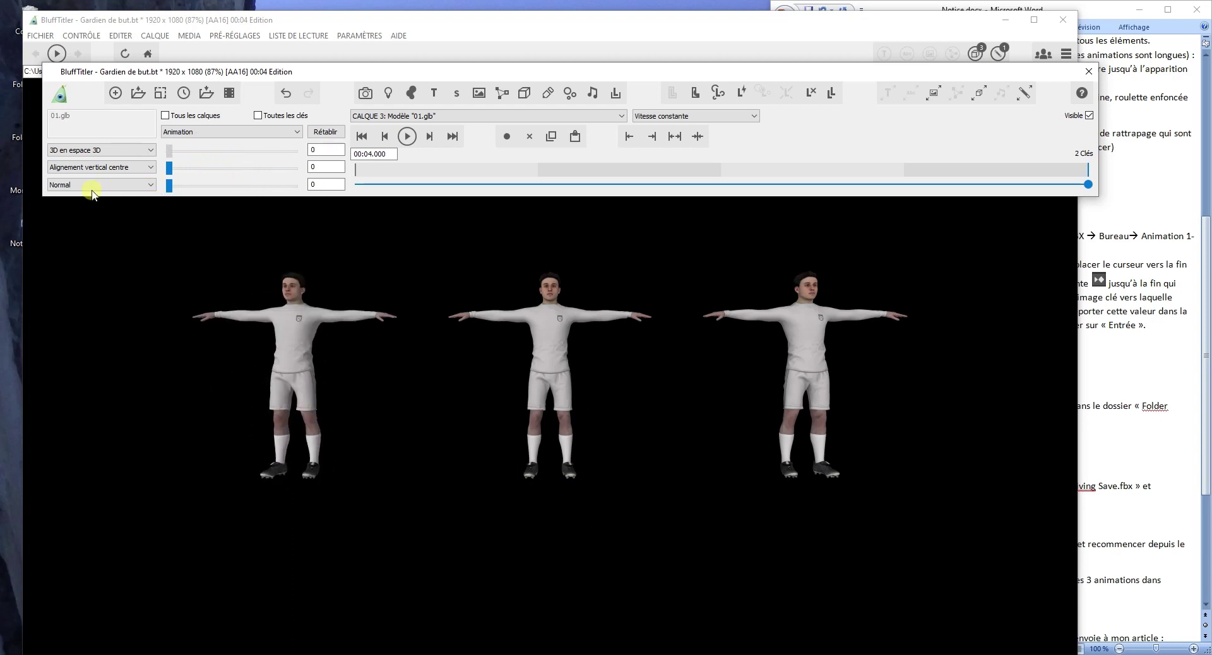
- Set the middle goalkeeper 02.glb's Animation property to 3
left_click(556, 325)
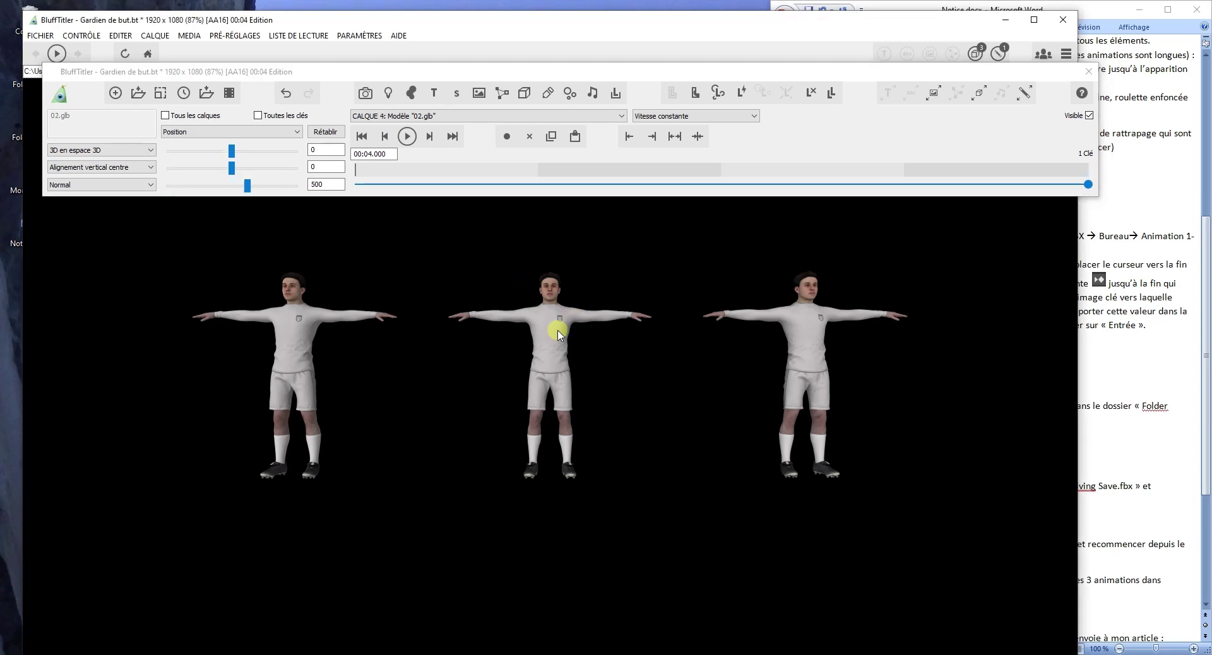
left_click(202, 131)
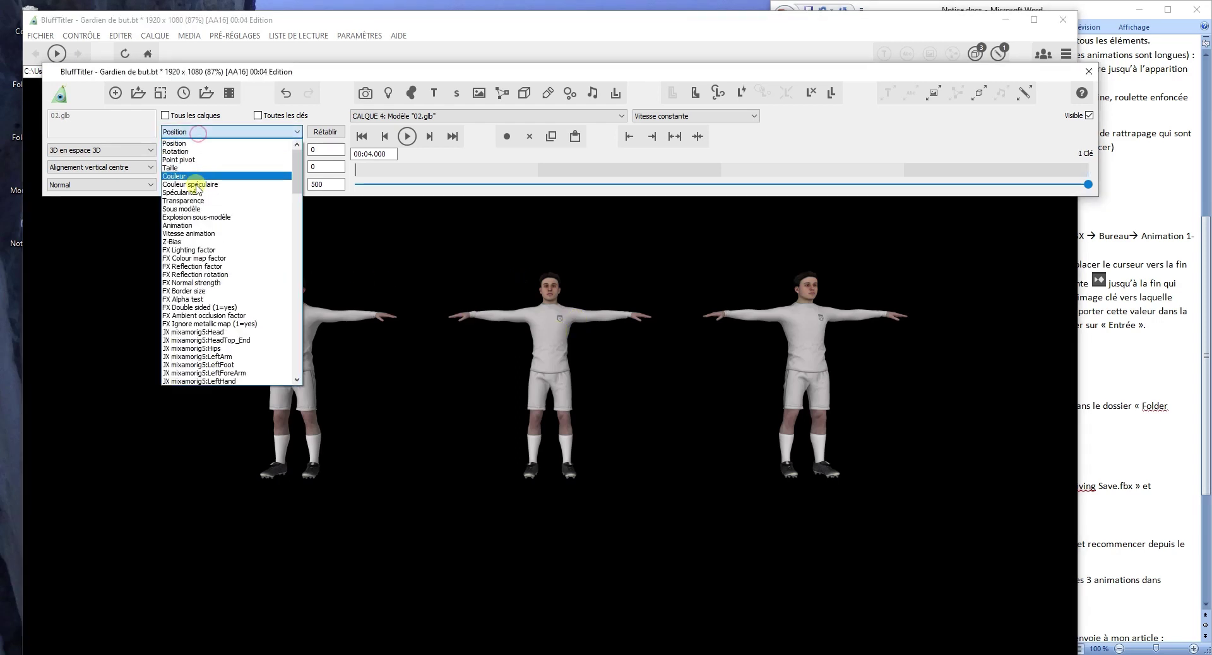
left_click(196, 226)
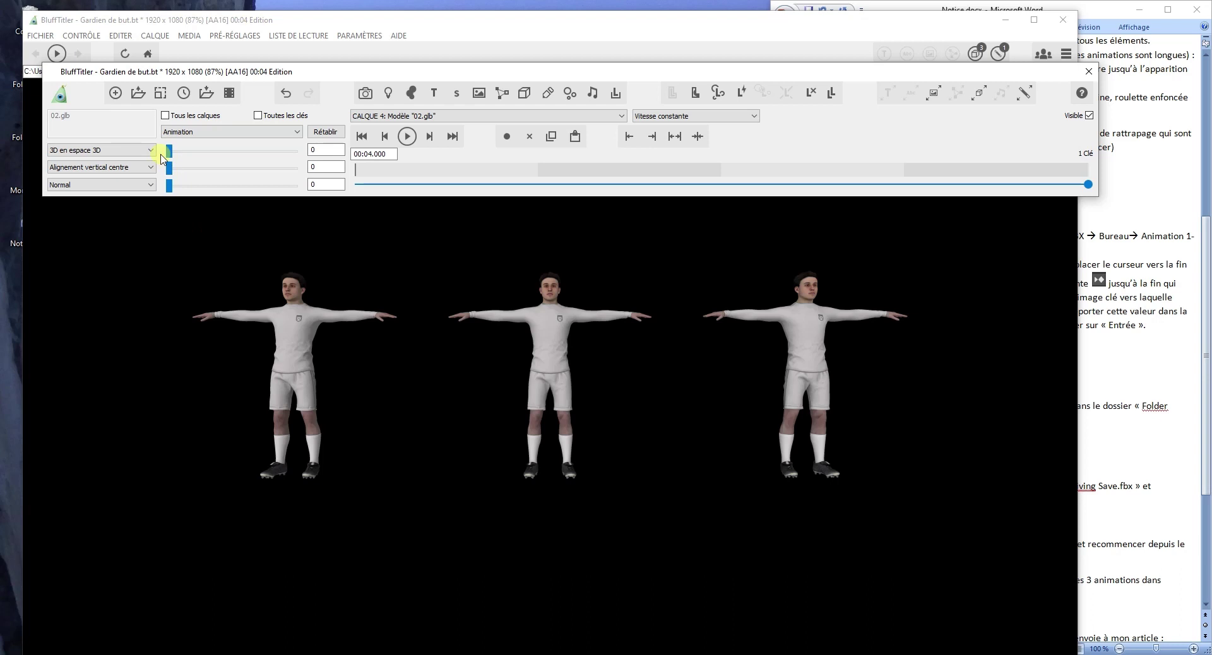
left_click_drag(181, 152, 228, 153)
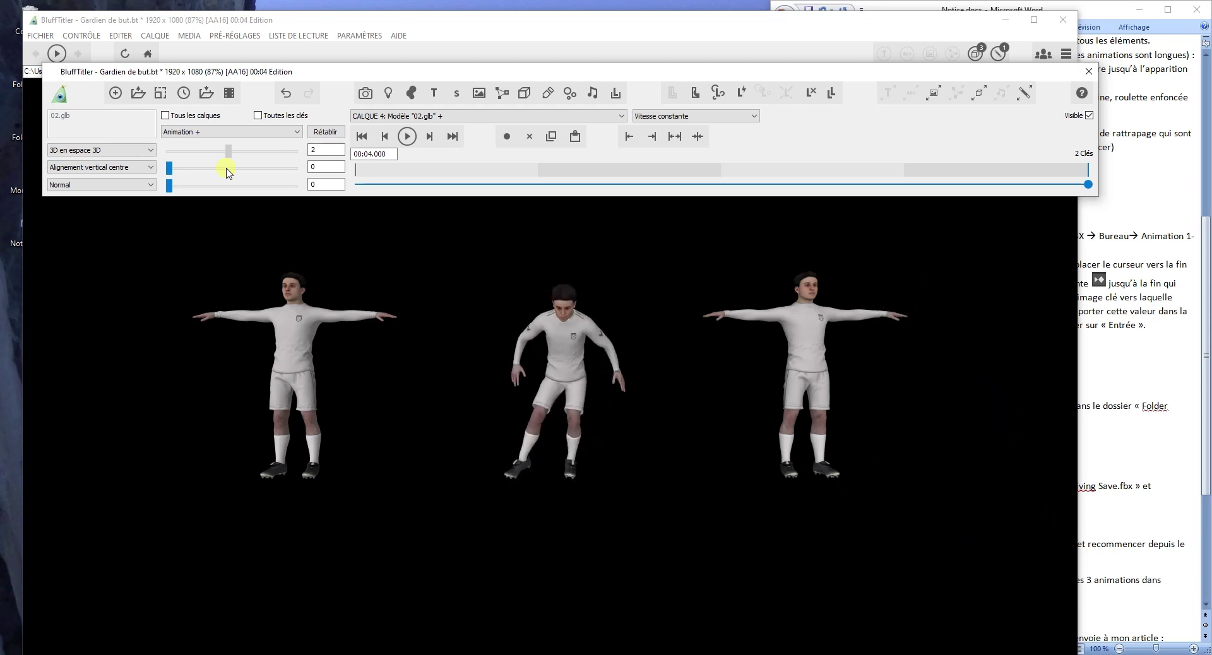
left_click_drag(227, 171, 255, 183)
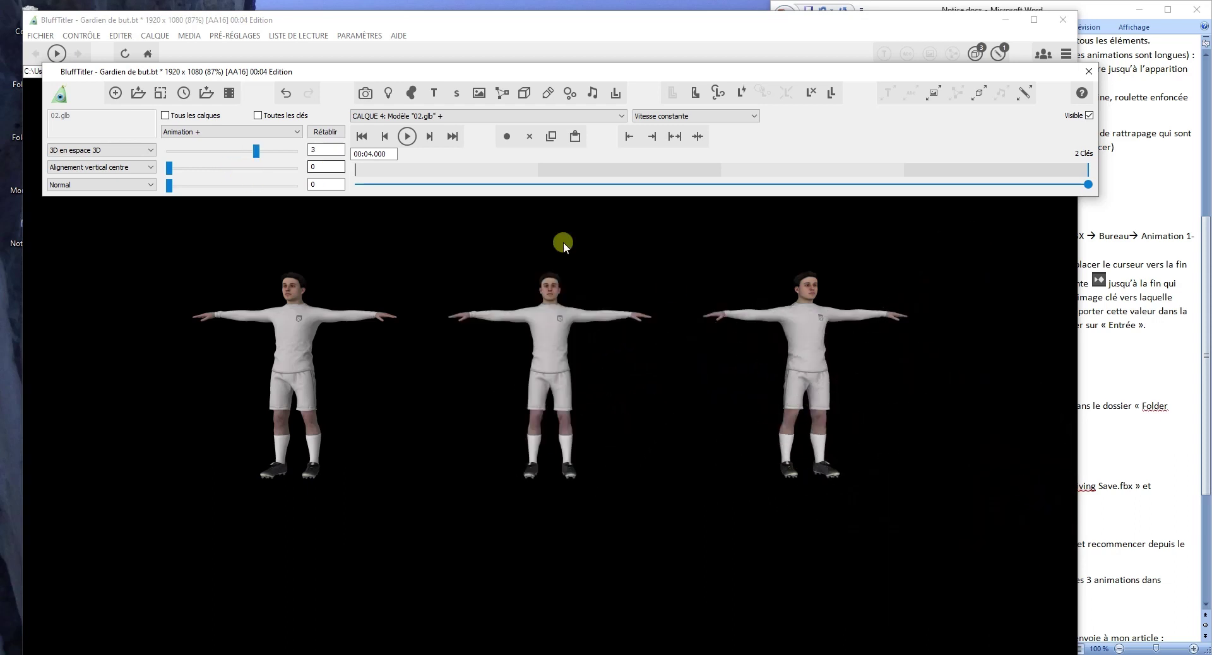
left_click(809, 339)
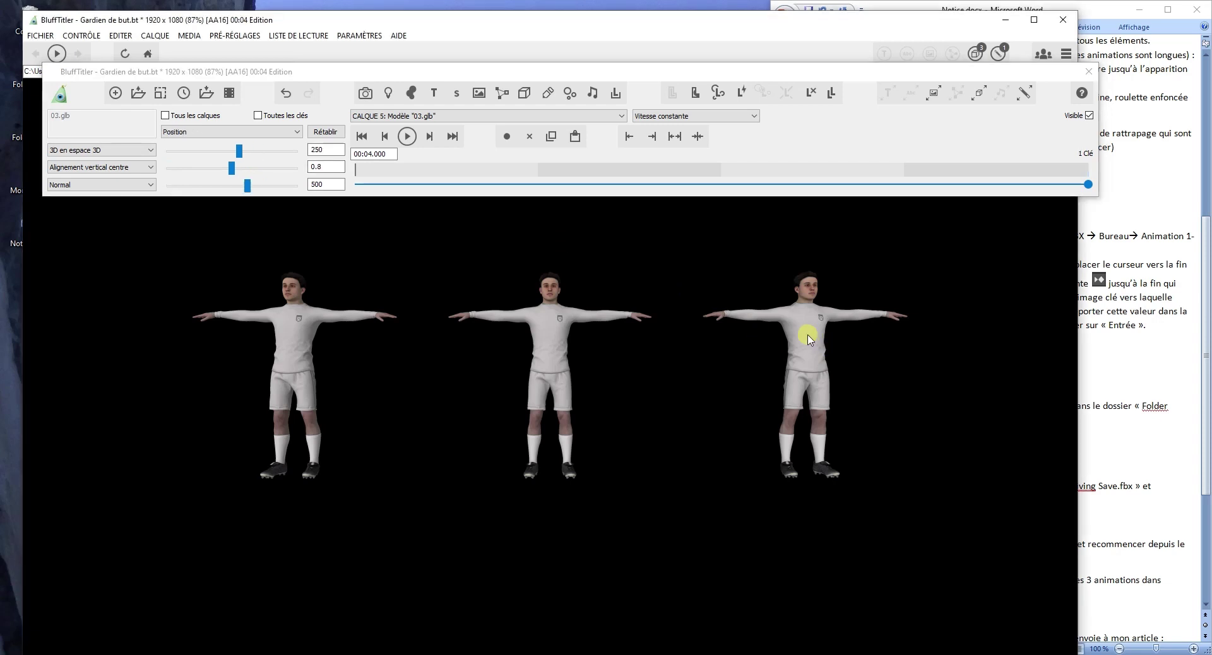
- Set the right goalkeeper 03.glb's Animation property to 3 and close BluffTitler
left_click(194, 133)
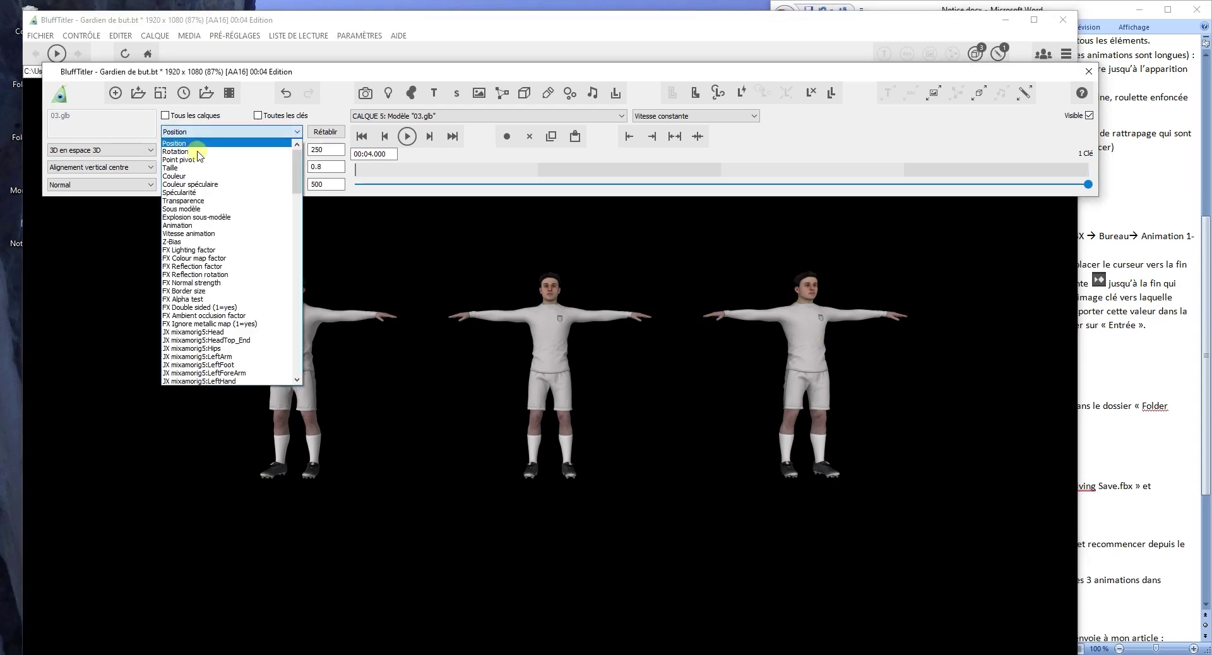
left_click(192, 226)
left_click_drag(177, 156, 262, 188)
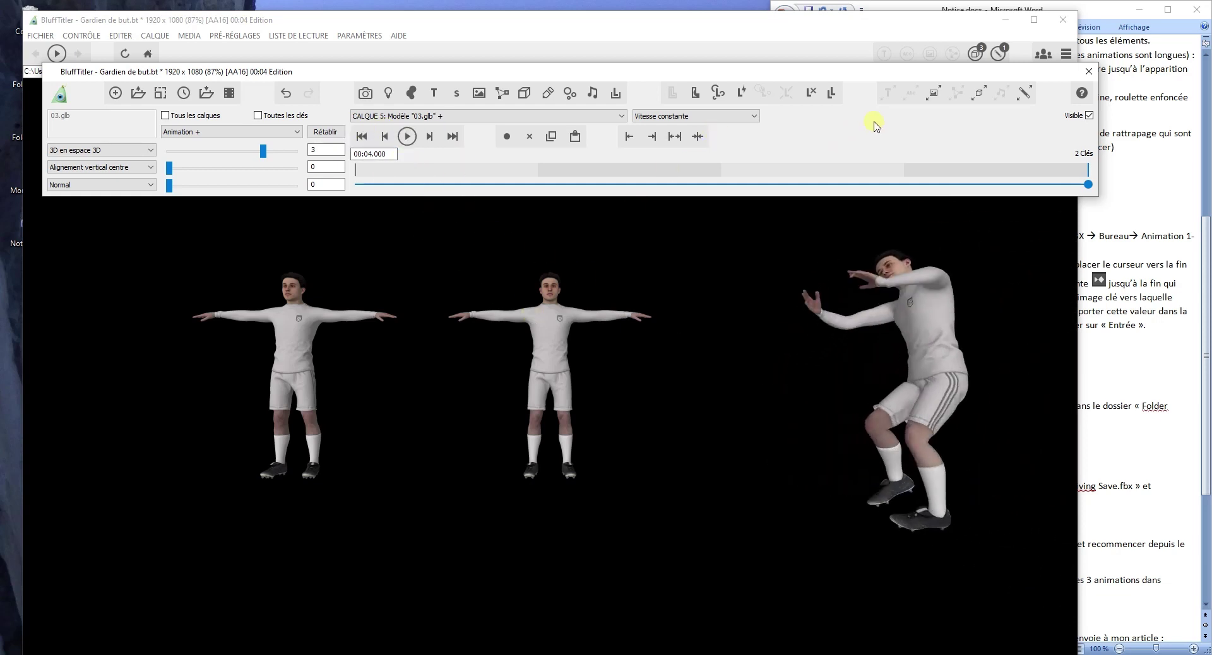
left_click(1063, 20)
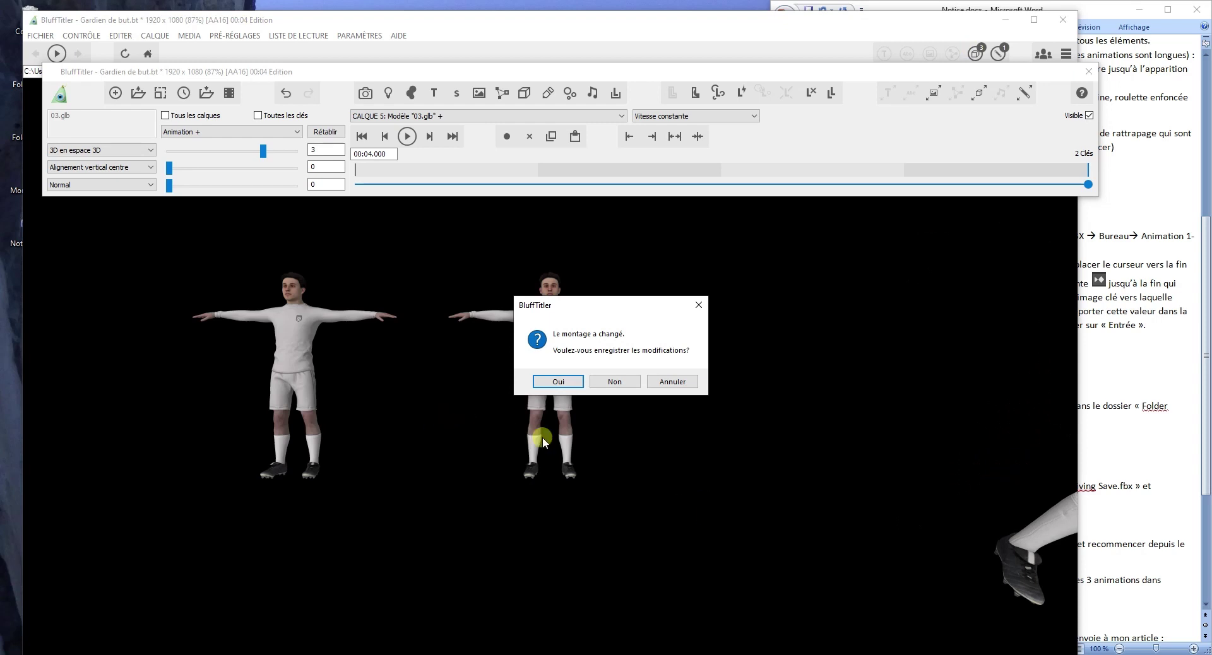
- Answer Oui to save Gardien de but.bt before BluffTitler exits
left_click(549, 384)
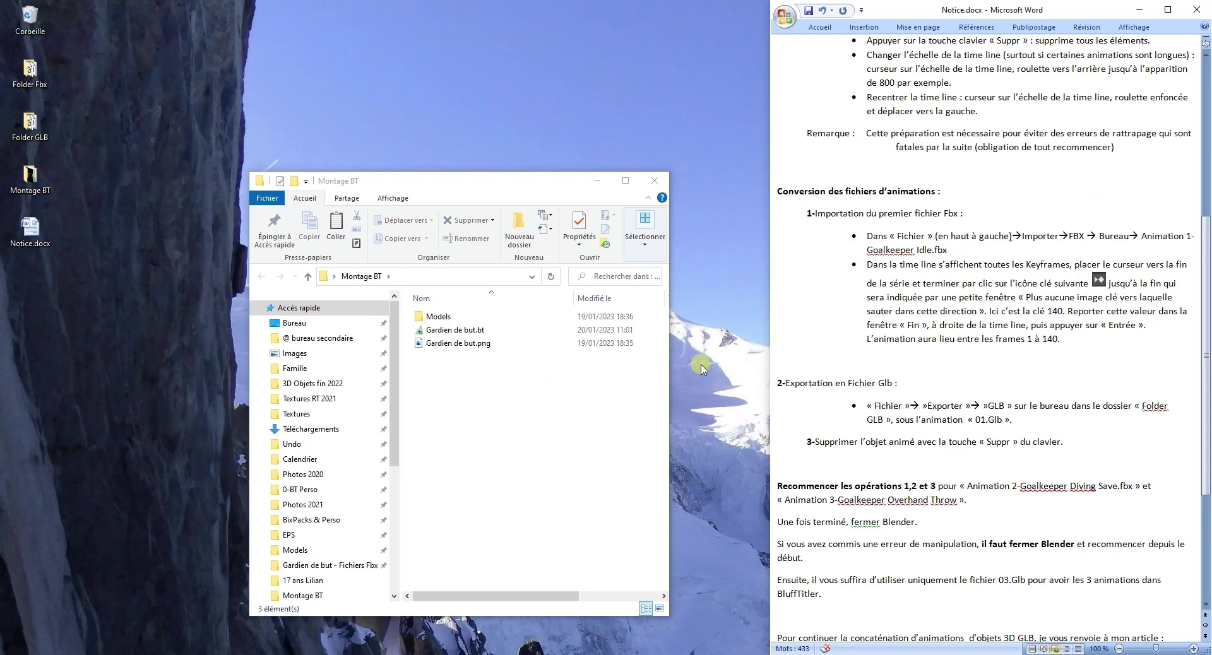